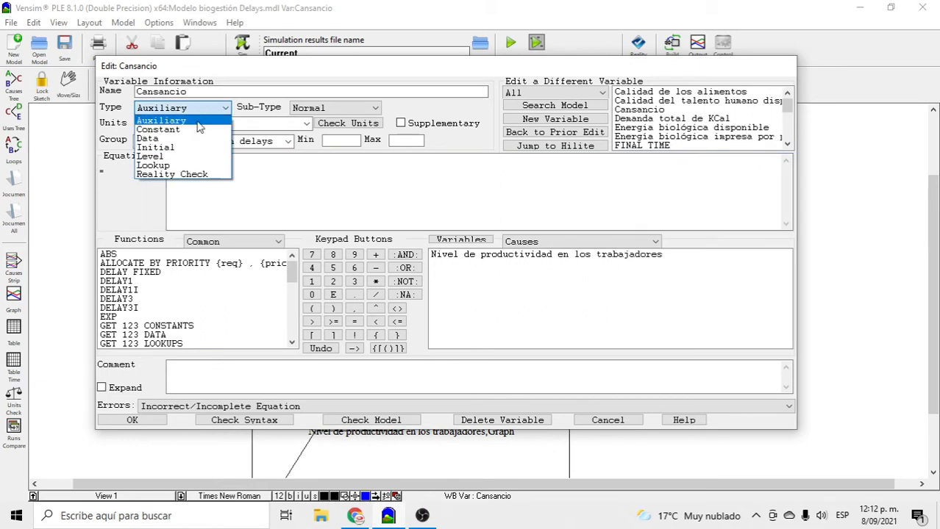
- Set Cansancio's type to Reality Check, sub-type Constraint, with Cantidad productos terminados as its units
left_click(180, 174)
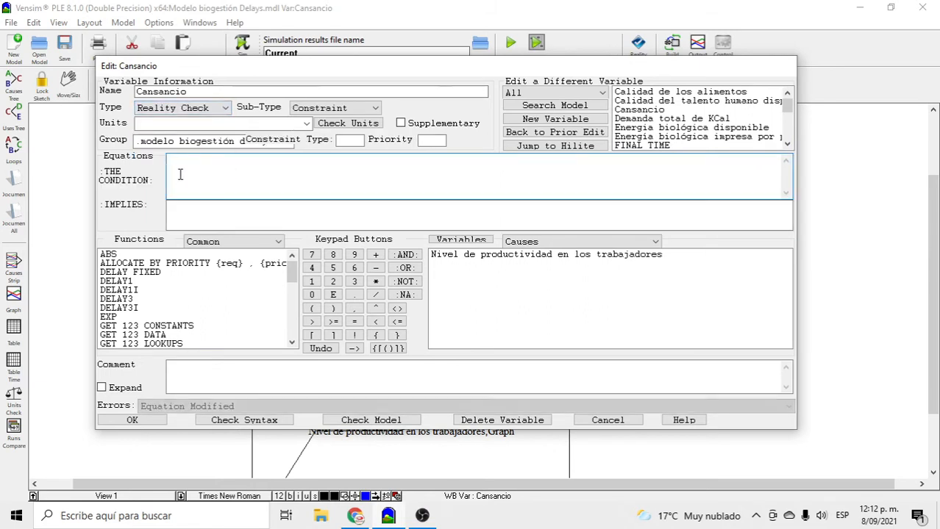
left_click(345, 109)
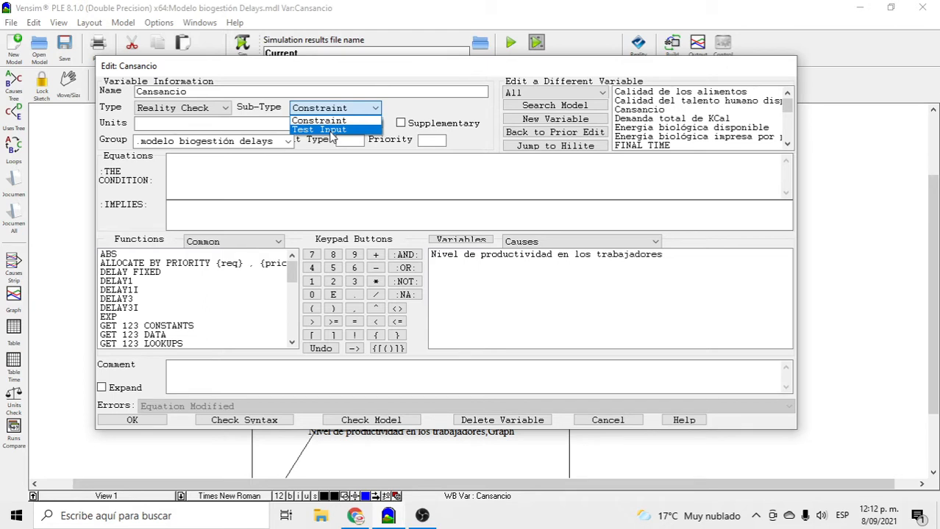
left_click(331, 120)
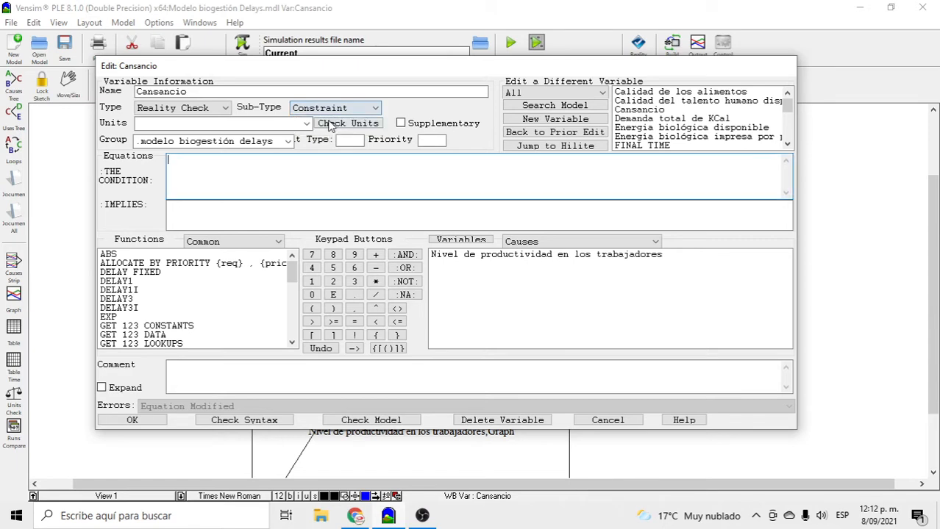
left_click(294, 186)
left_click(306, 124)
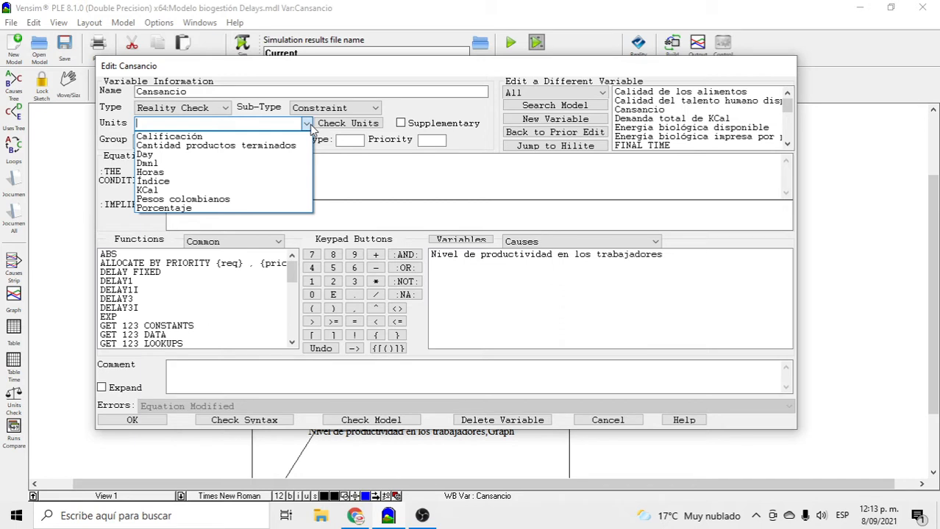
left_click(280, 146)
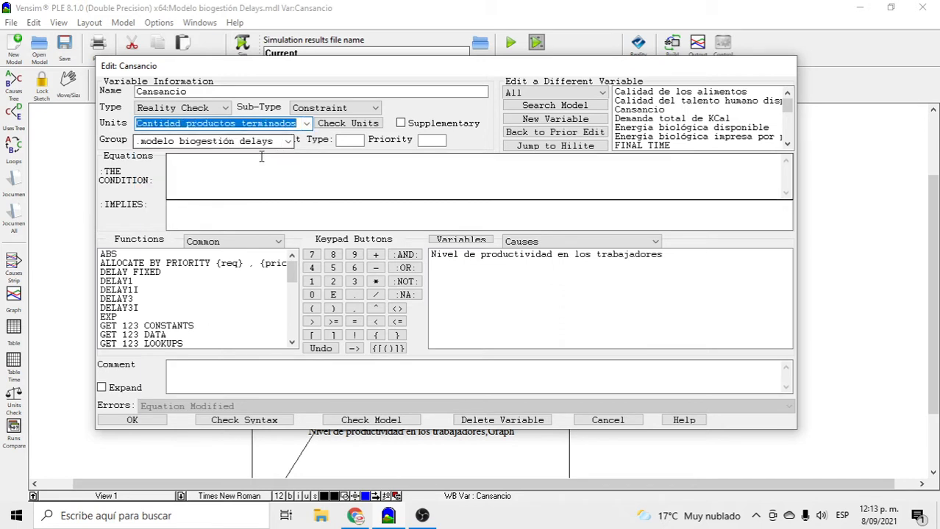
- Enter the condition Nivel de productividad en los trabajadores>30 for Cansancio
left_click(240, 165)
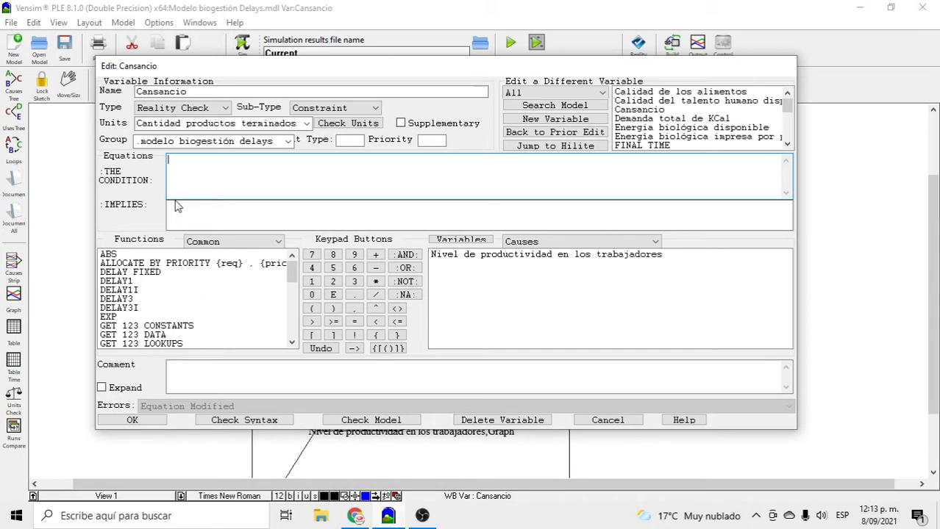
left_click(479, 255)
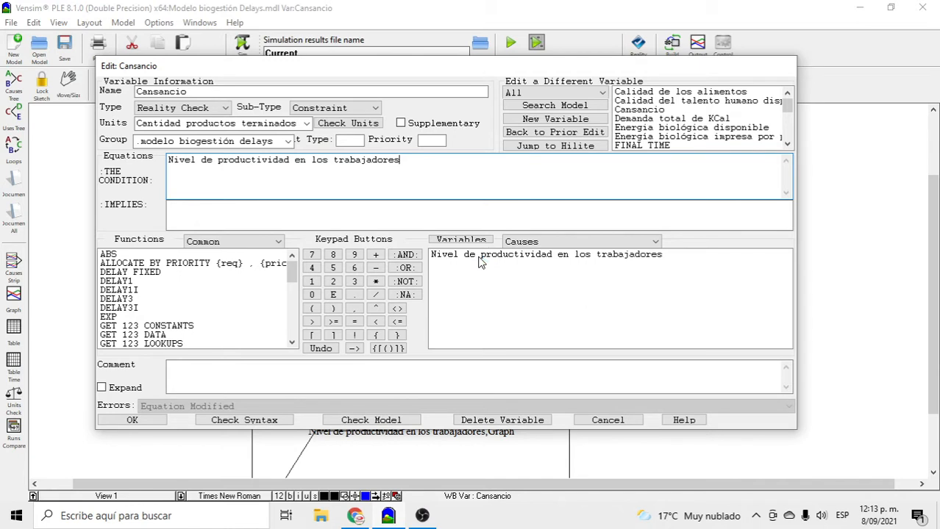
type(">30")
- Show the Reality Check function category and look through its functions
left_click(237, 213)
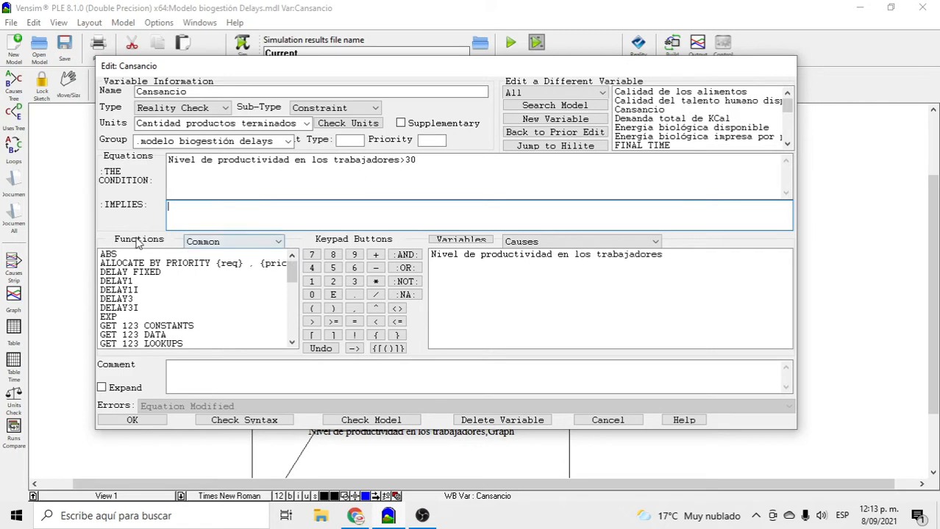
left_click(212, 243)
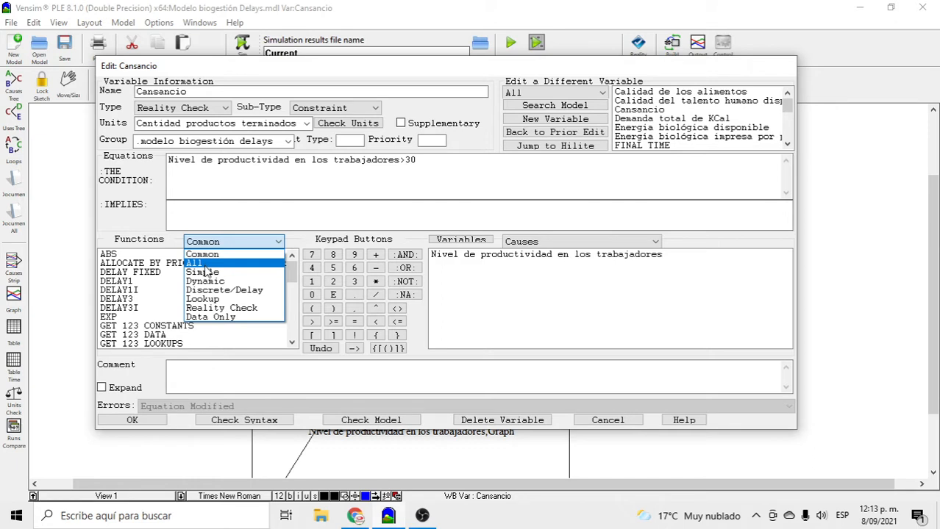
left_click(209, 309)
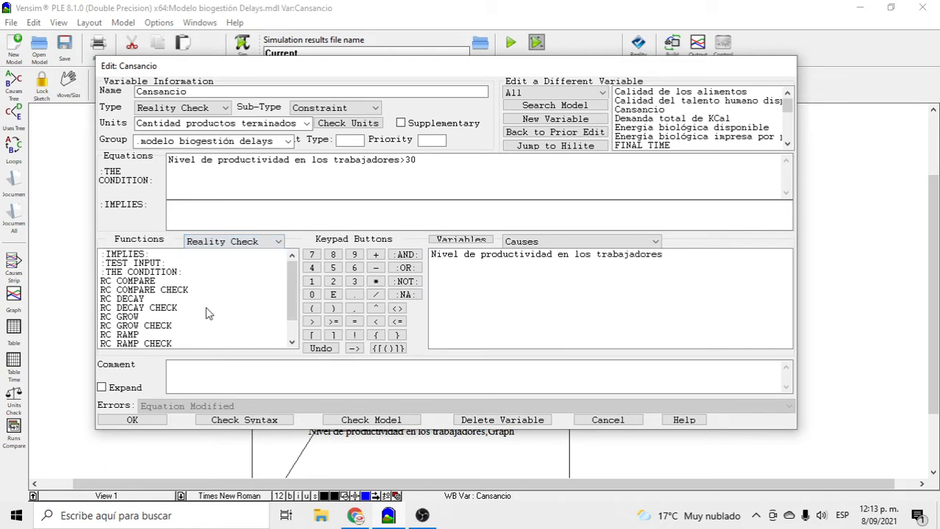
mouse_move(291, 291)
left_mouse_down()
mouse_move(292, 328)
mouse_move(291, 297)
left_mouse_up()
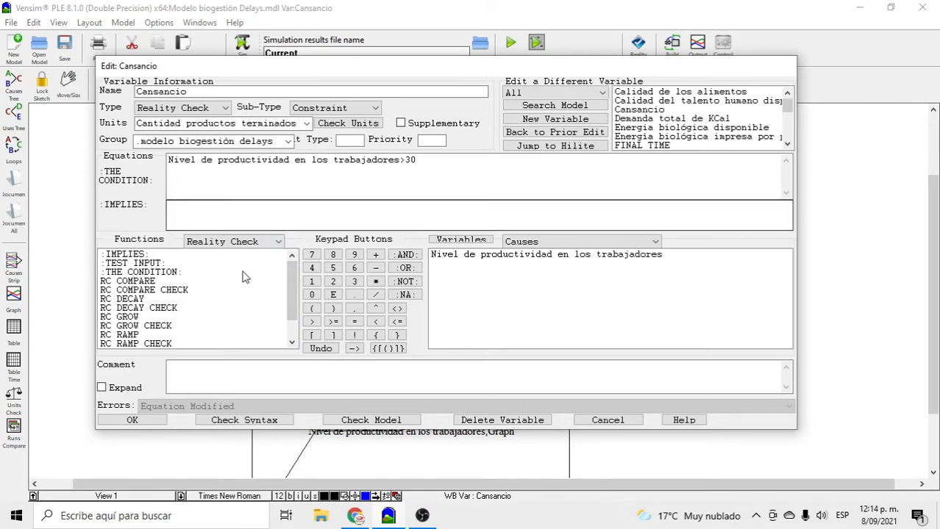
mouse_move(291, 293)
left_mouse_down()
mouse_move(287, 318)
mouse_move(285, 291)
left_mouse_up()
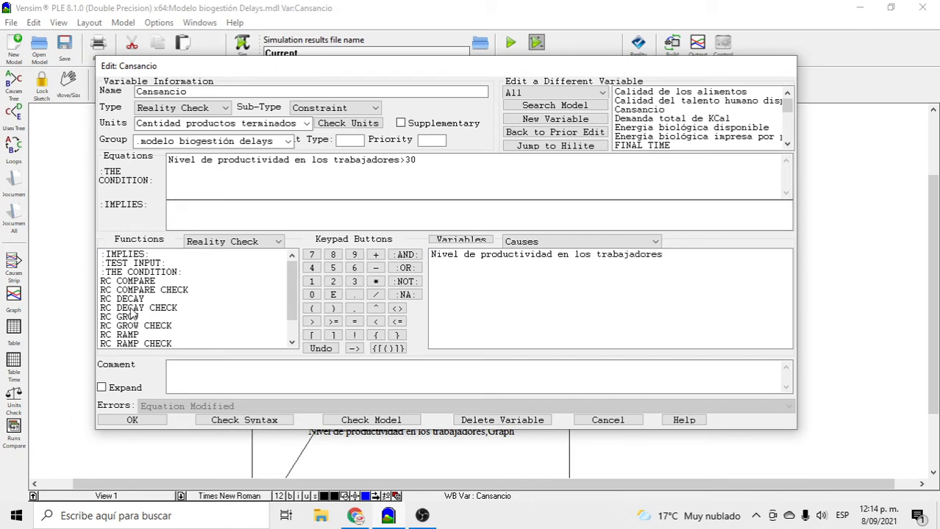
left_click_drag(291, 301, 289, 307)
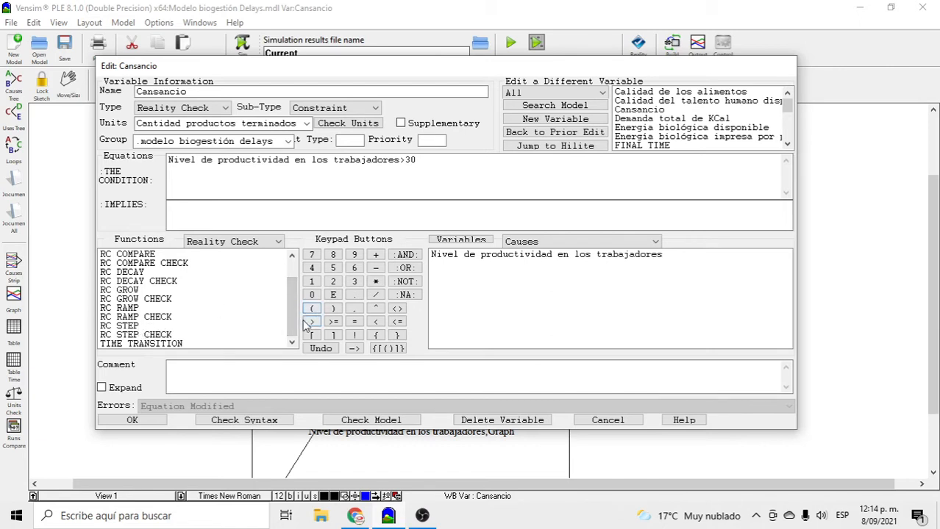
left_click_drag(291, 312, 289, 292)
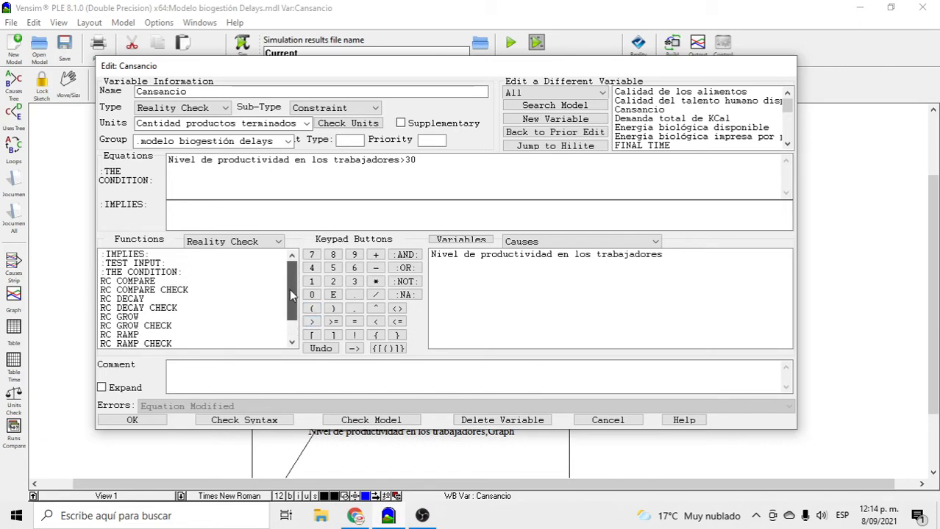
- Insert the RC COMPARE function on a new line of the condition and RC COMPARE CHECK in the implication
left_click(453, 167)
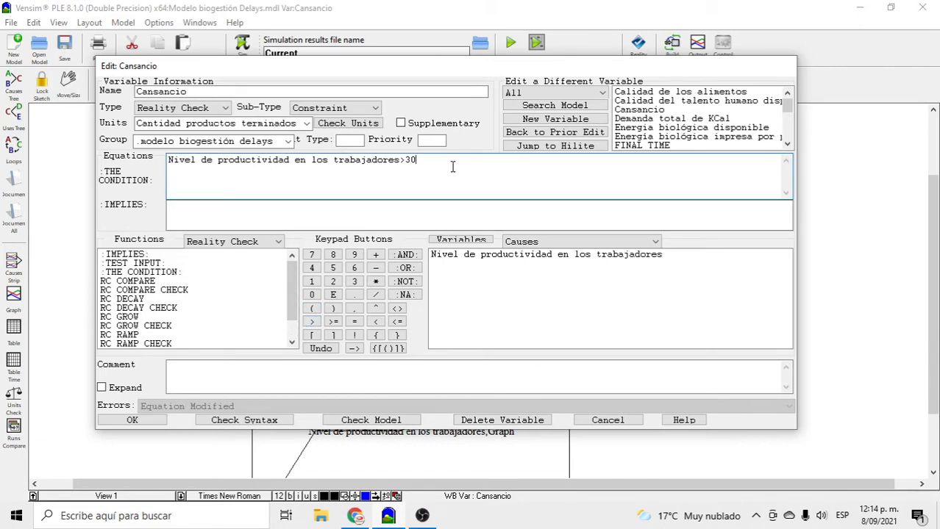
key("Return")
double_click(134, 282)
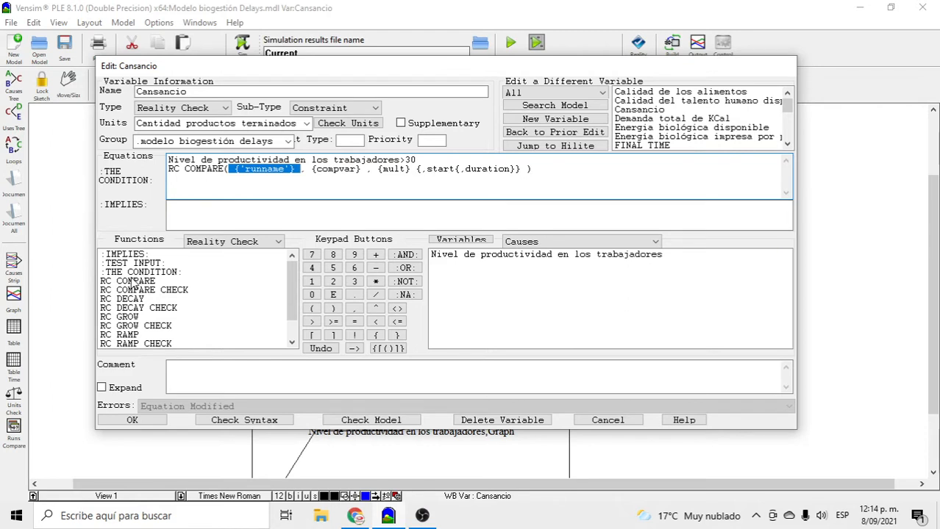
left_click(182, 206)
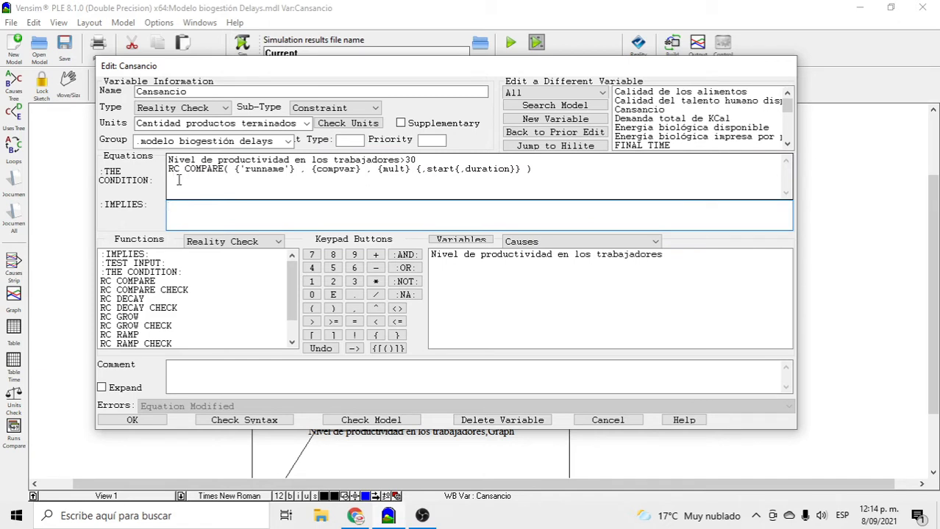
left_click(174, 295)
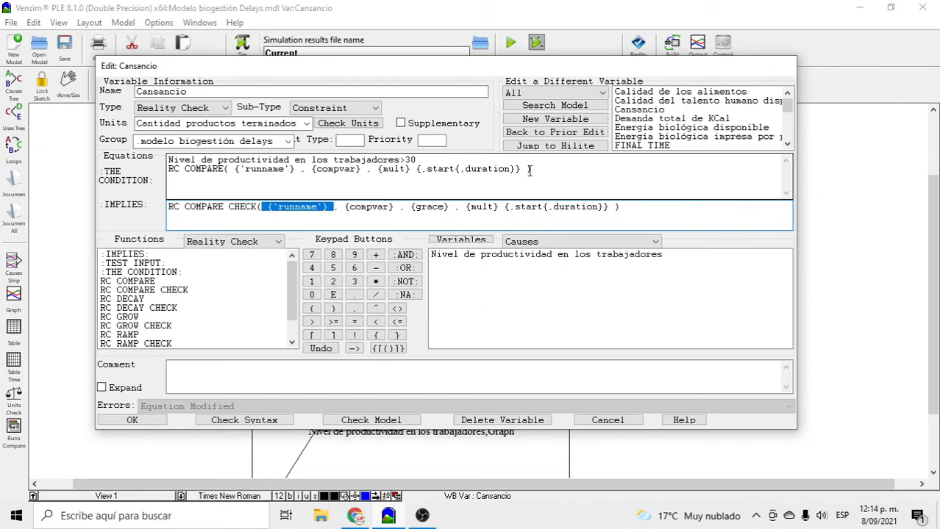
- Replace the RC COMPARE function in the condition with RC DECAY
left_click(552, 172)
left_click_drag(551, 172, 170, 170)
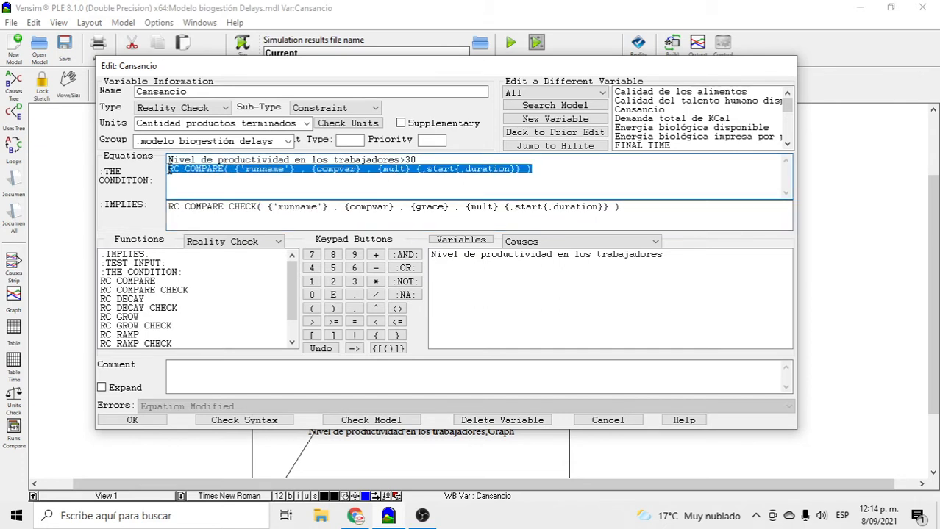
key("Delete")
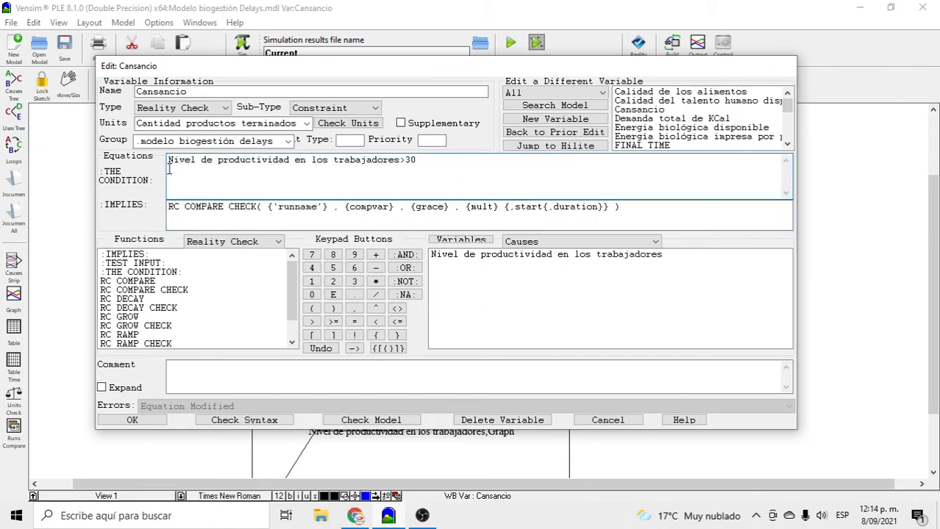
left_click(150, 299)
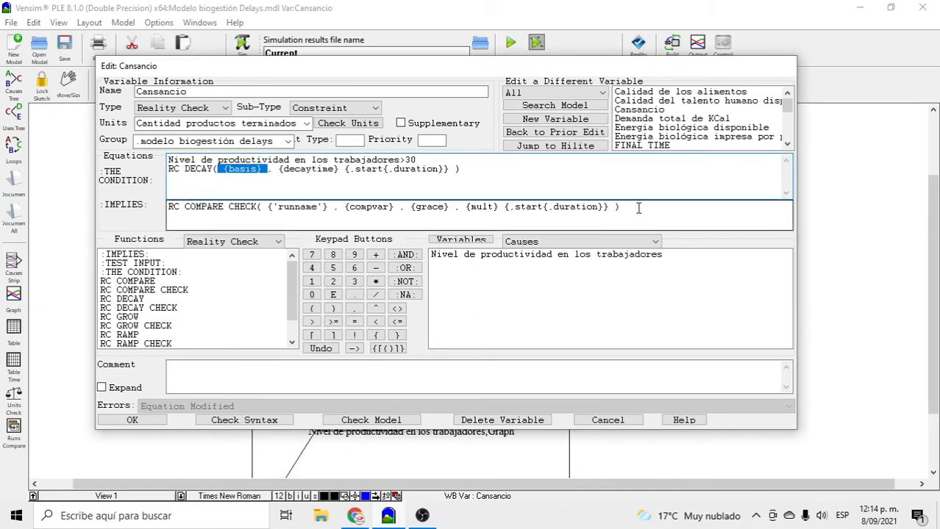
- Replace RC COMPARE CHECK in the implication with RC DECAY CHECK and delete the RC DECAY line from the condition
left_click_drag(639, 208, 187, 190)
key("Delete")
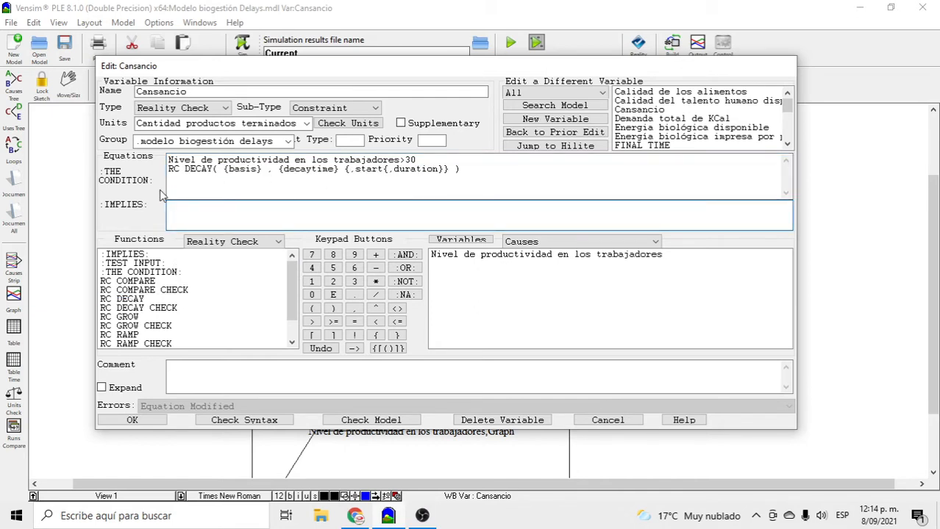
left_click(153, 309)
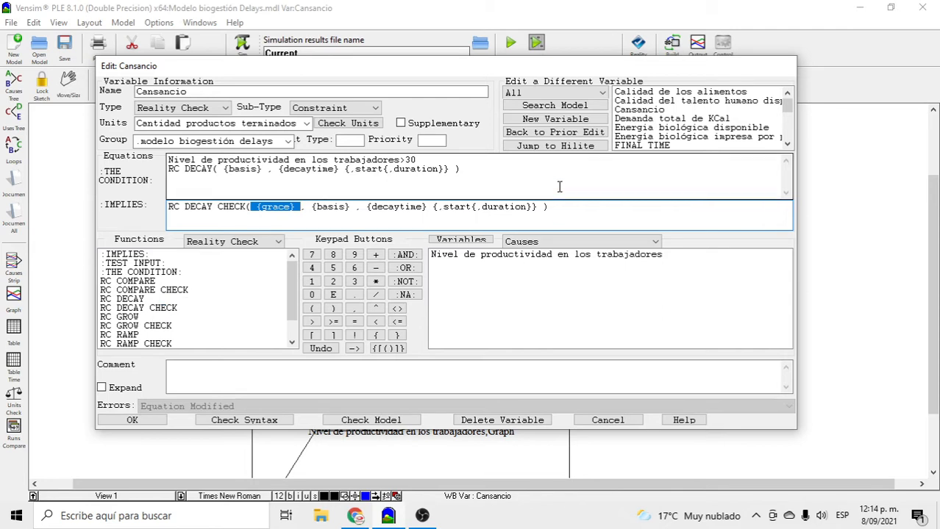
left_click_drag(493, 167, 147, 176)
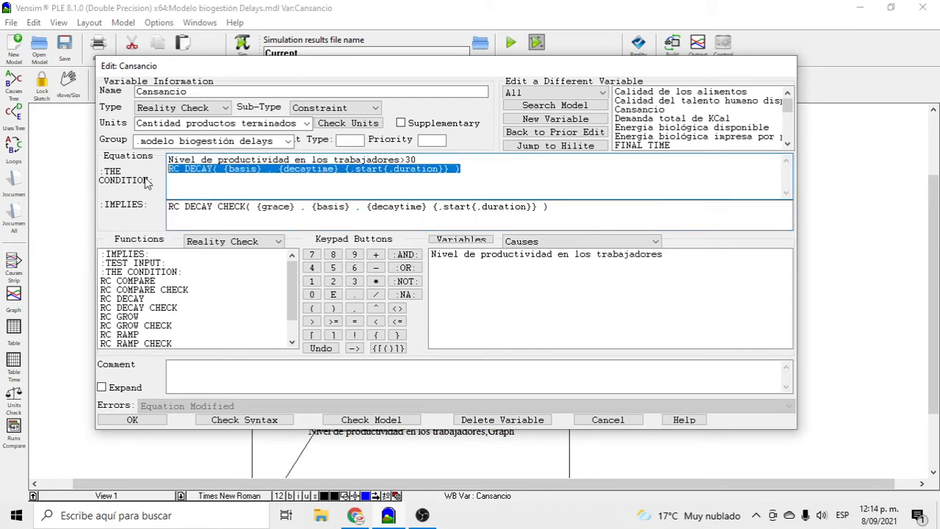
key("Delete")
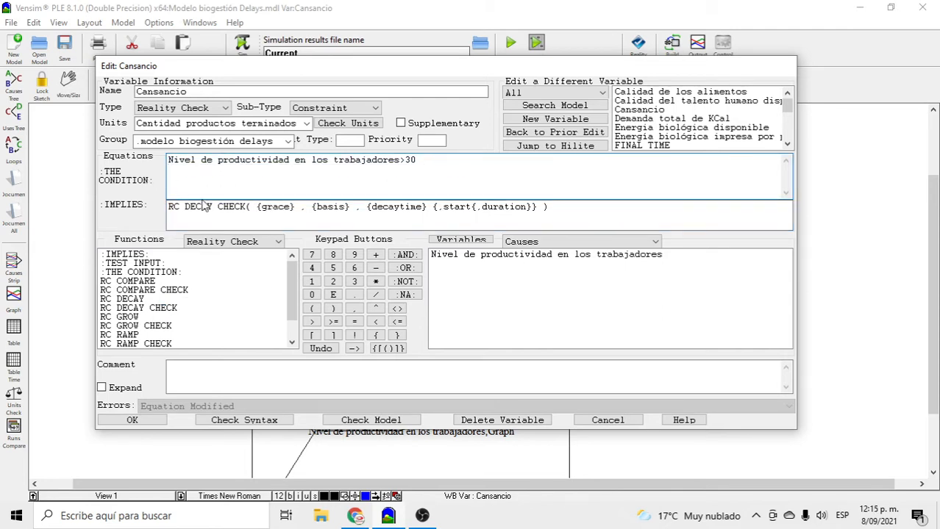
- Replace the grace placeholder in the RC DECAY CHECK function with 0
left_click(262, 209)
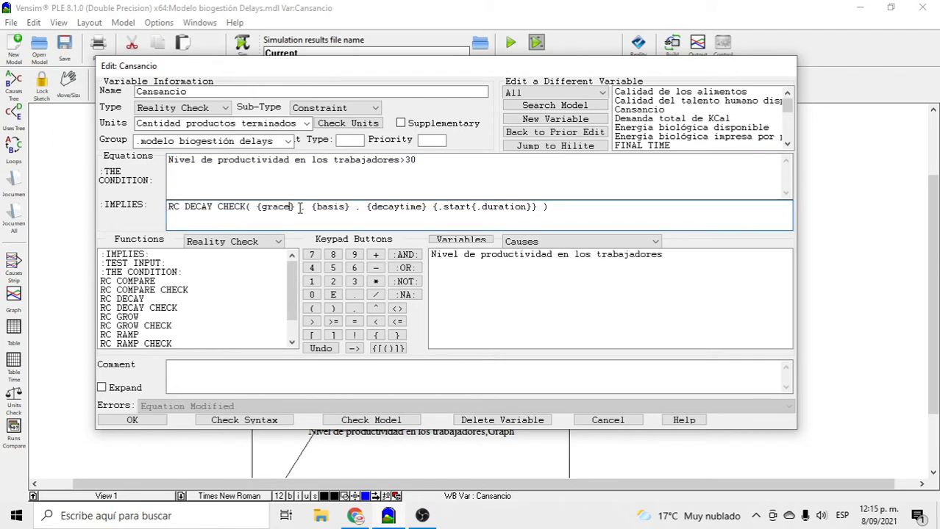
left_click(296, 208)
key("BackSpace")
key("BackSpace")
key("BackSpace")
key("BackSpace")
key("BackSpace")
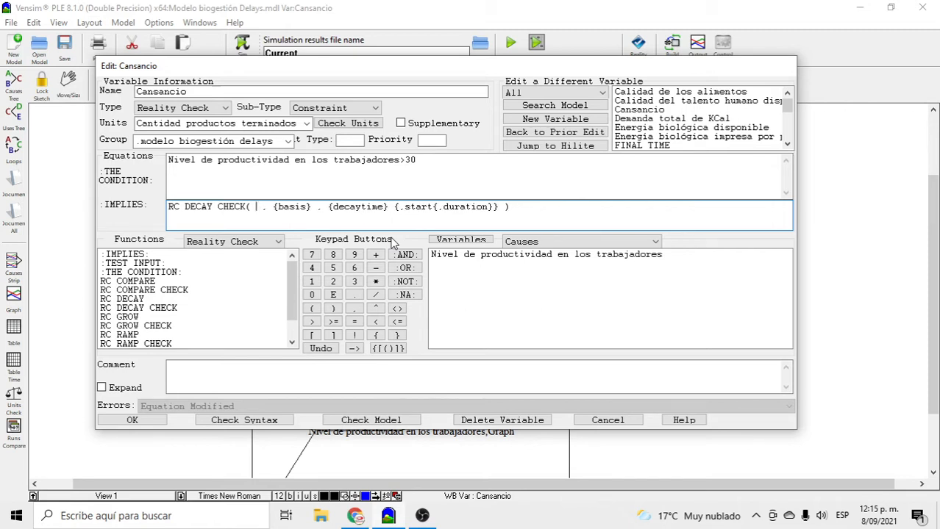
key("BackSpace")
key("Delete")
type("0")
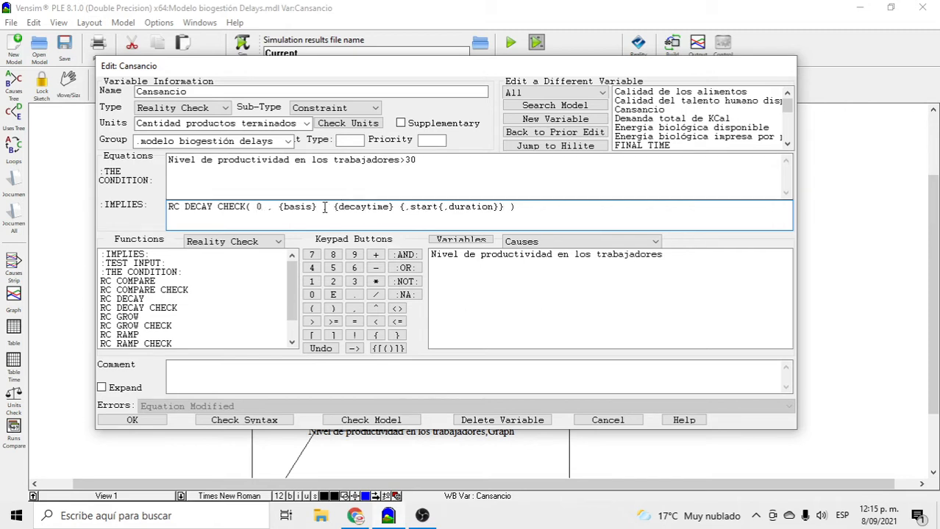
- Replace the basis placeholder in the RC DECAY CHECK function with 90
left_click(318, 207)
key("BackSpace")
key("BackSpace")
key("BackSpace")
key("BackSpace")
key("BackSpace")
key("BackSpace")
key("BackSpace")
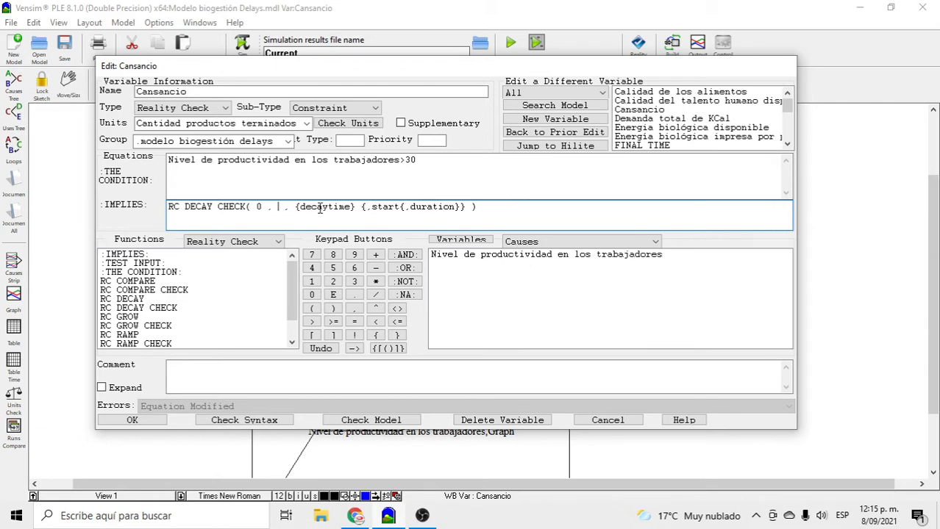
type("90")
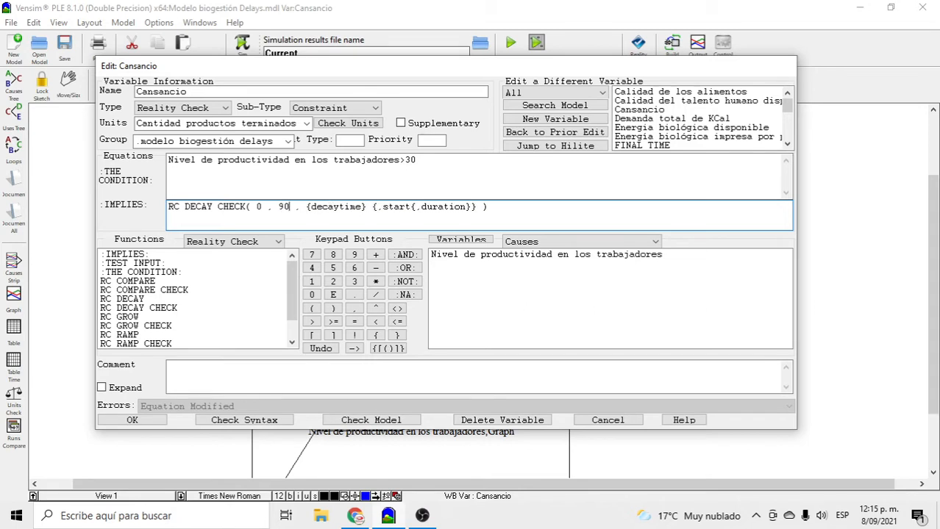
- Replace the decaytime placeholder in the RC DECAY CHECK function with 20
left_click(367, 206)
key("BackSpace")
key("BackSpace")
key("BackSpace")
key("BackSpace")
key("BackSpace")
key("BackSpace")
key("BackSpace")
key("BackSpace")
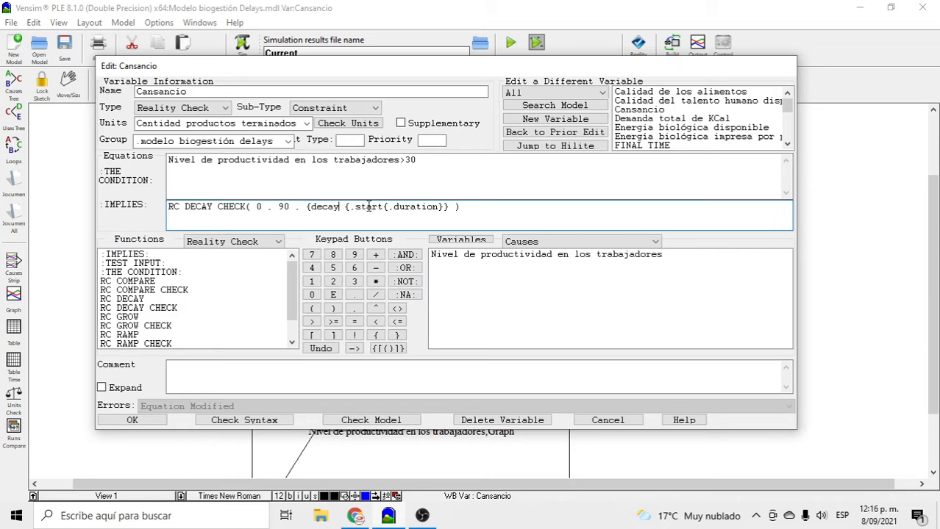
key("BackSpace")
key("BackSpace")
key("BackSpace")
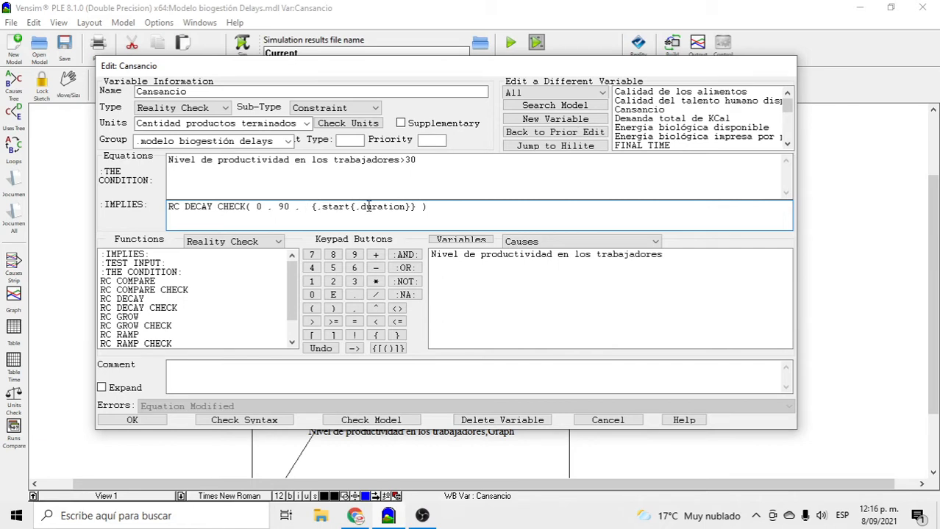
type("20")
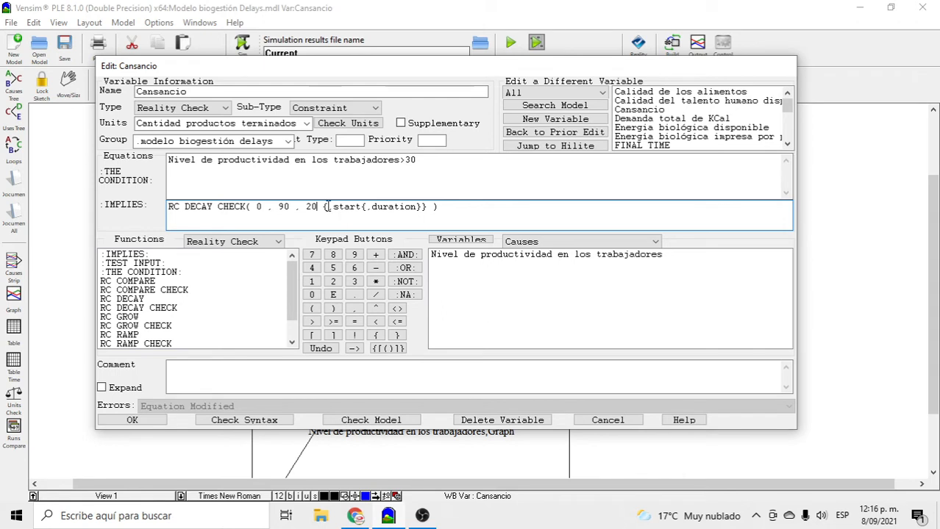
- Remove the optional start and duration placeholders from RC DECAY CHECK and check the equation's syntax
left_click(429, 208)
key("BackSpace")
key("BackSpace")
key("BackSpace")
key("BackSpace")
key("BackSpace")
key("BackSpace")
key("BackSpace")
key("BackSpace")
key("BackSpace")
key("BackSpace")
key("BackSpace")
key("BackSpace")
key("BackSpace")
key("BackSpace")
key("BackSpace")
key("BackSpace")
key("BackSpace")
key("BackSpace")
key("BackSpace")
key("BackSpace")
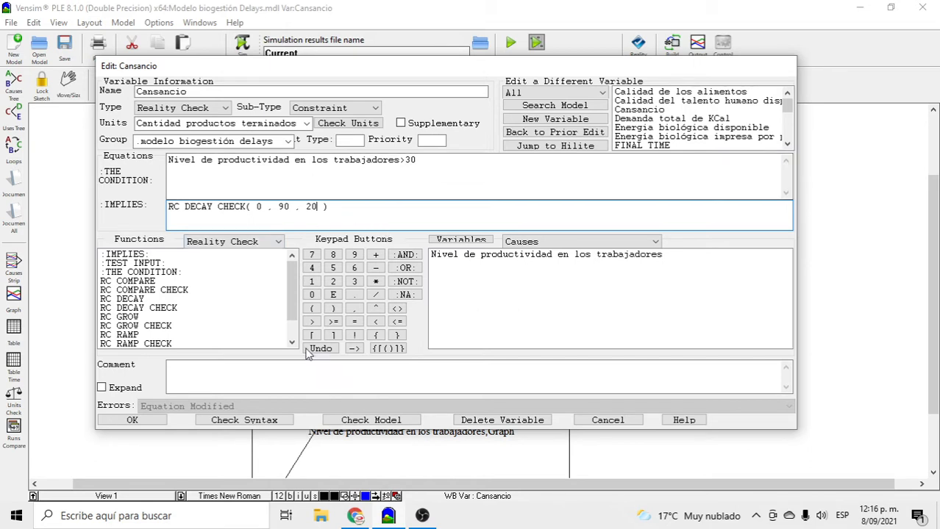
left_click(245, 424)
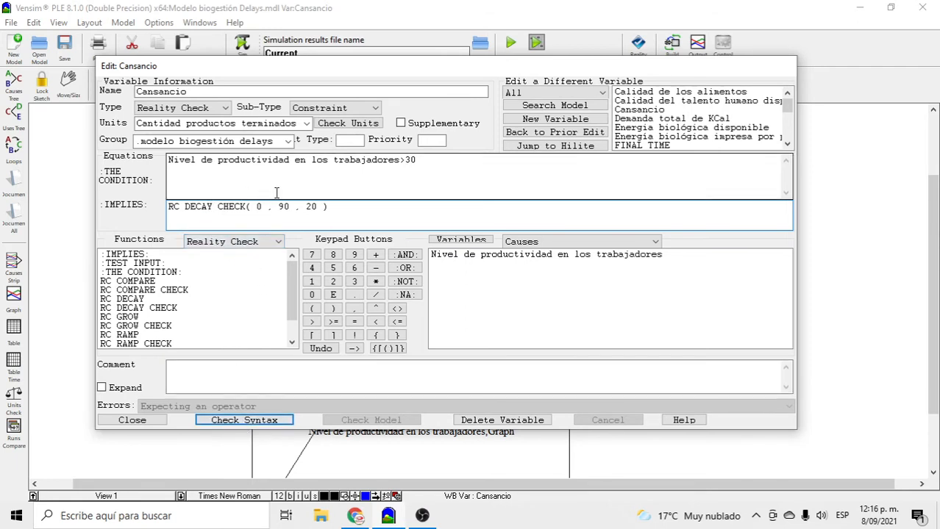
- Complete the implied equation as Nivel de productividad en los trabajadores=RC DECAY CHECK(0, 90, 20), check its syntax and accept the Cansancio definition
left_click(452, 256)
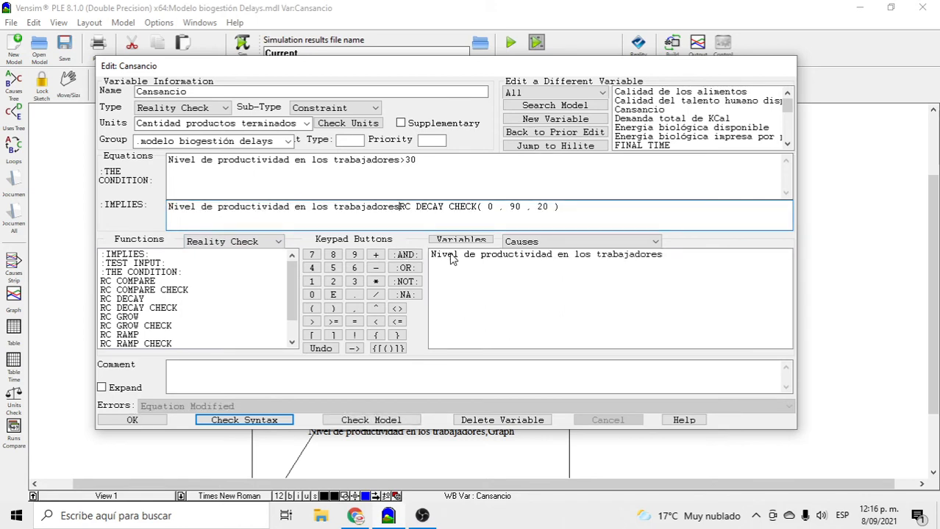
type("=")
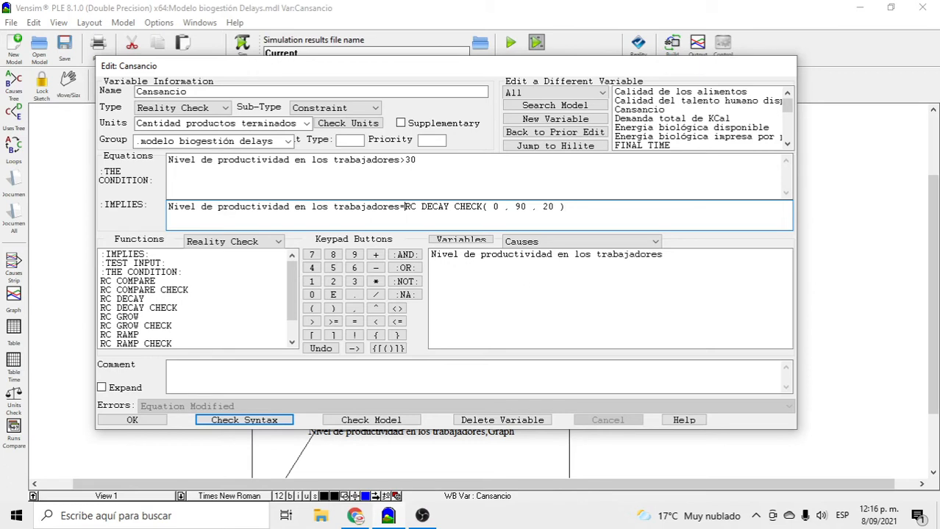
left_click(583, 209)
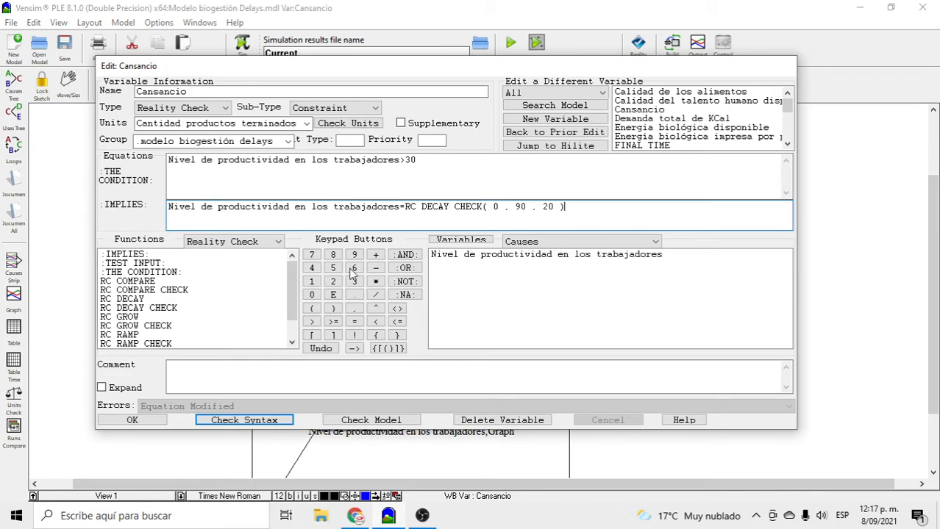
left_click(258, 422)
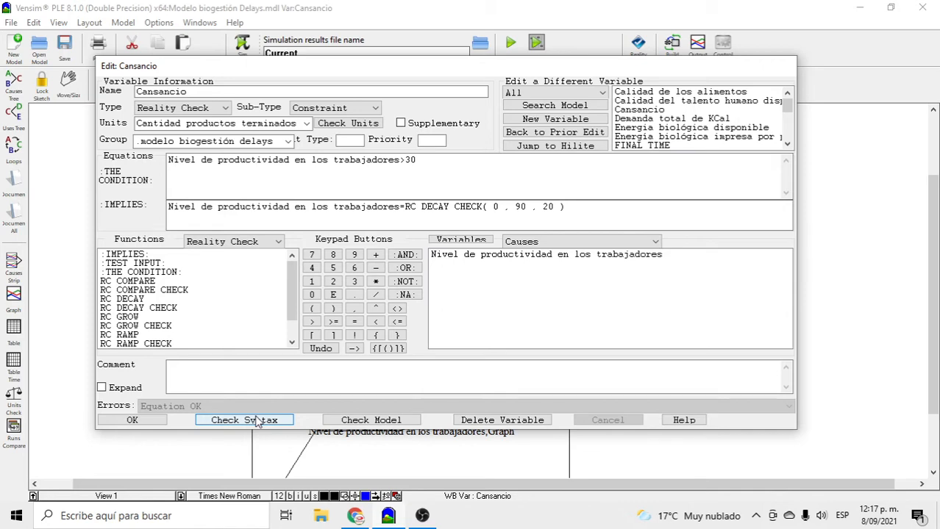
left_click(141, 420)
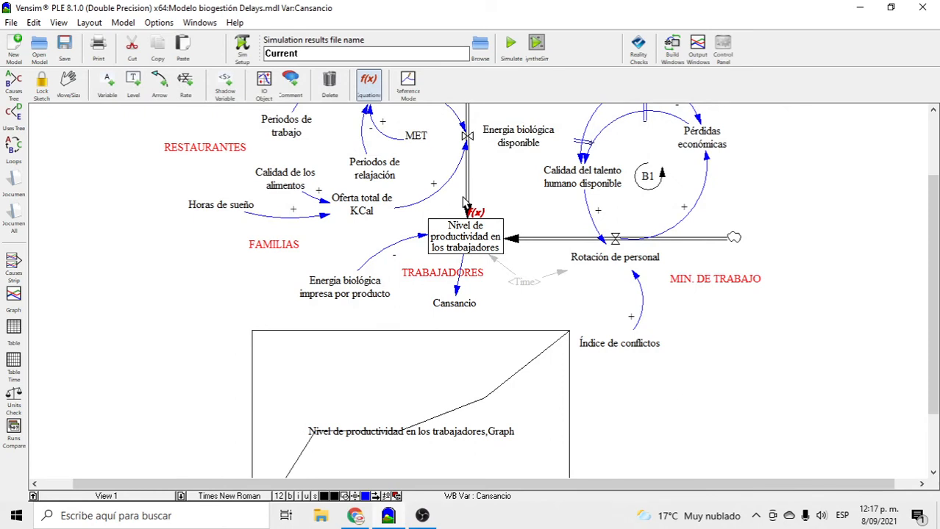
- Test a SyntheSim run with Periodos de relajación 2, Energía biológica impresa por producto 25, Horas de sueño 10 and Índice de conflictos 1
left_click(536, 45)
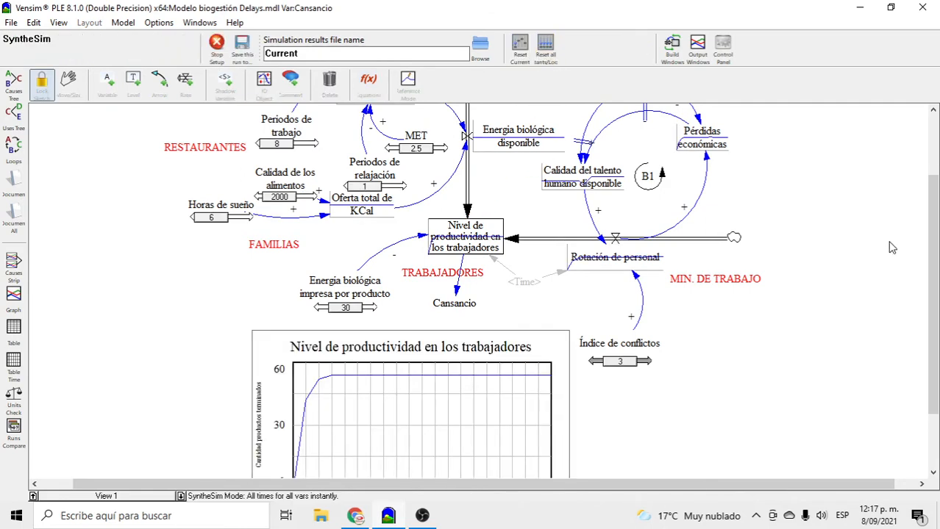
mouse_move(936, 252)
left_mouse_down()
mouse_move(936, 306)
mouse_move(935, 244)
left_mouse_up()
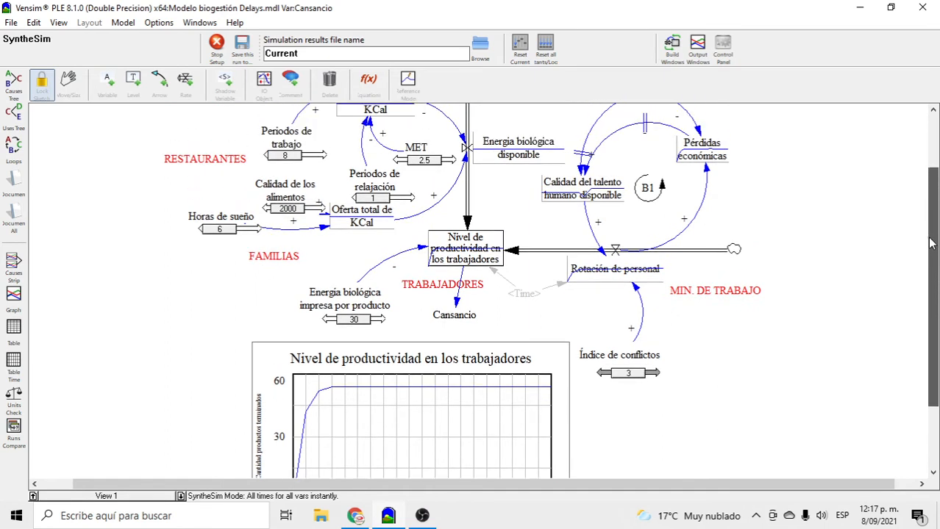
left_click_drag(358, 200, 431, 202)
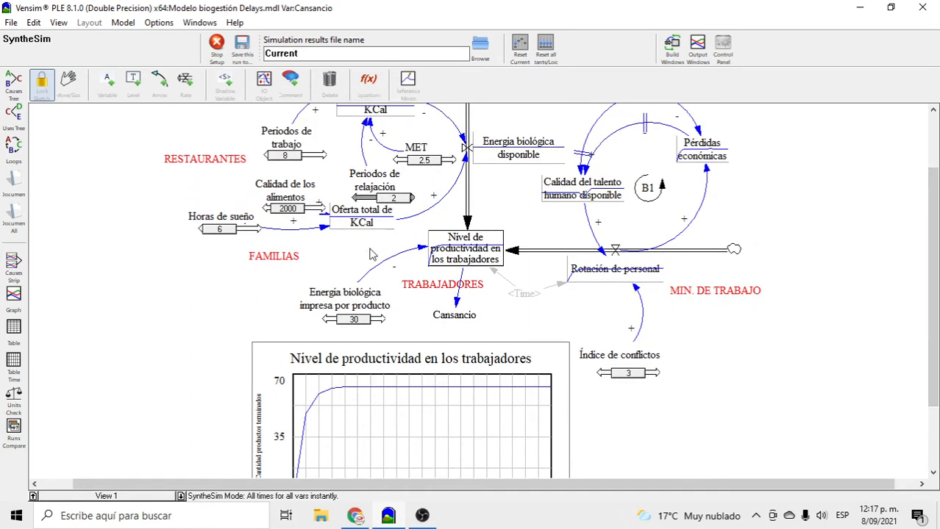
left_click(340, 321)
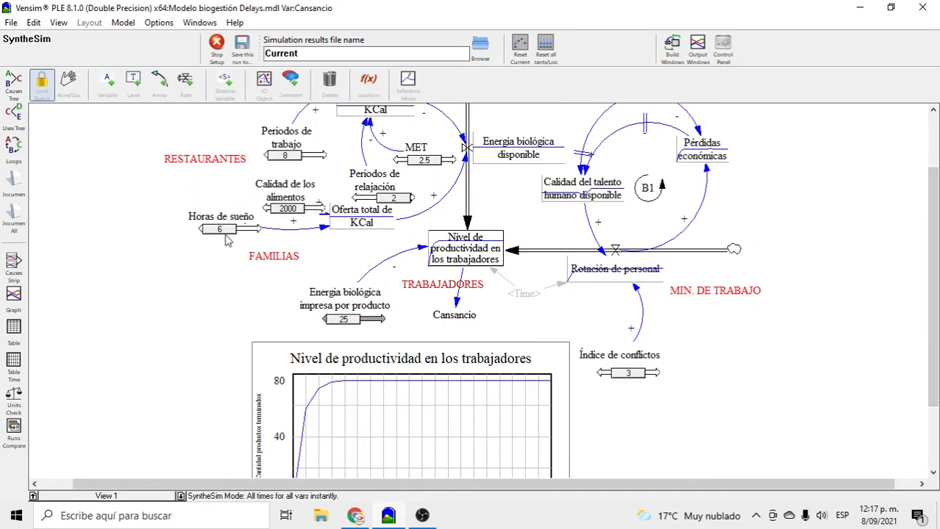
left_click_drag(230, 231, 259, 229)
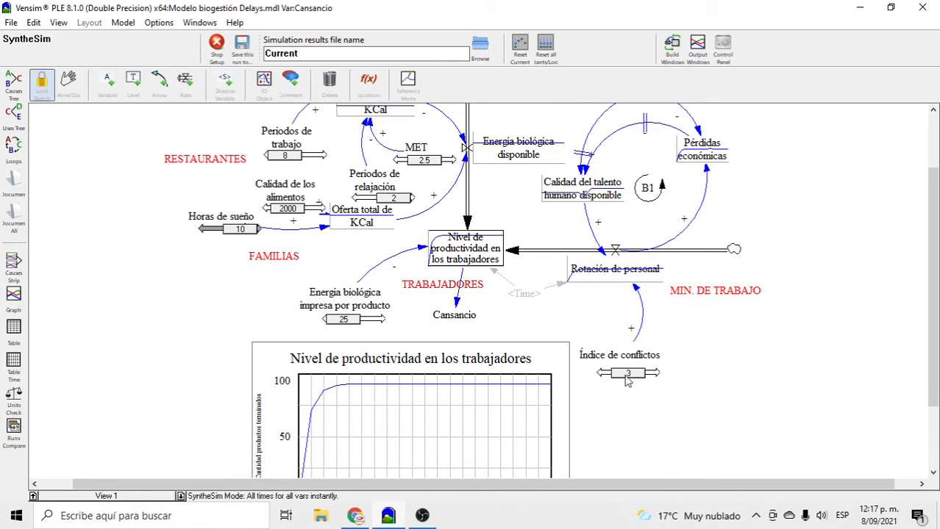
left_click_drag(625, 374, 547, 374)
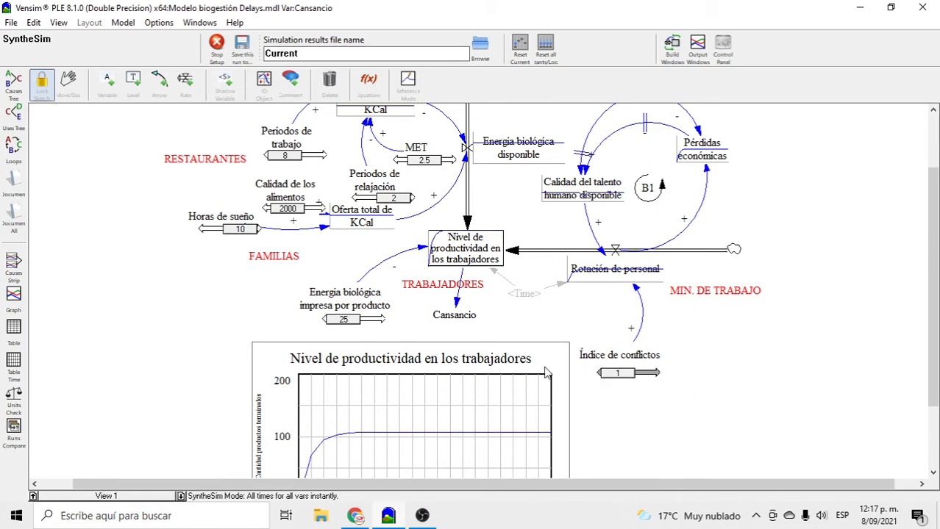
left_click(218, 56)
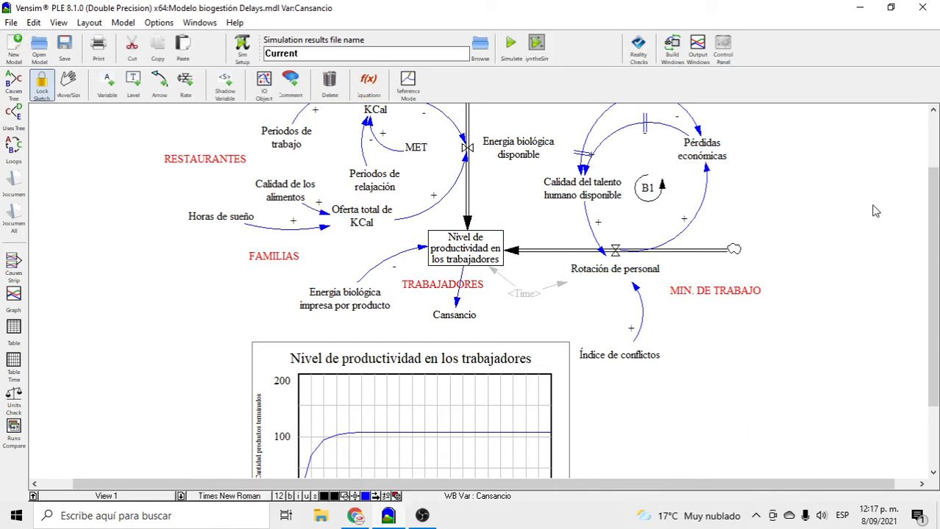
- Open the Reality Check controls, overwriting the existing Current dataset, and place the dialog over the middle of the model
mouse_move(933, 247)
left_mouse_down()
mouse_move(935, 262)
mouse_move(922, 218)
mouse_move(923, 234)
left_mouse_up()
left_click(637, 59)
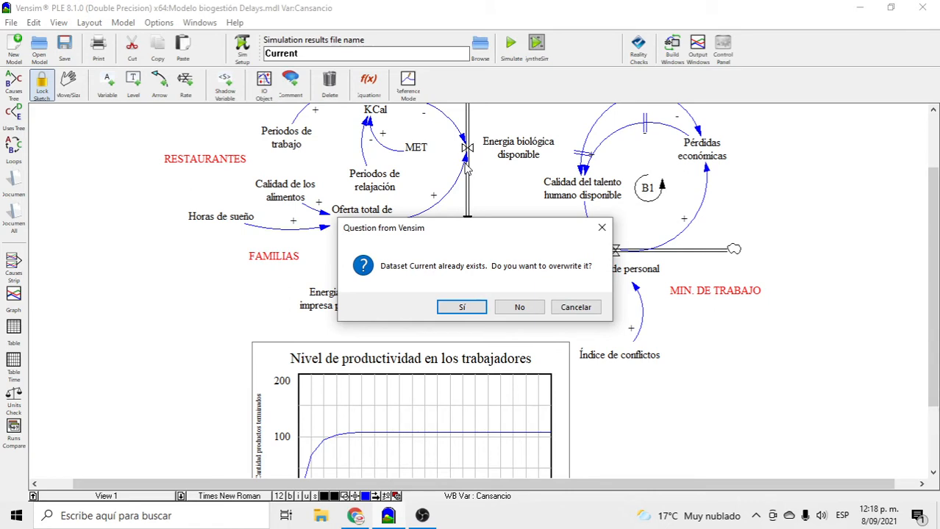
left_click(463, 309)
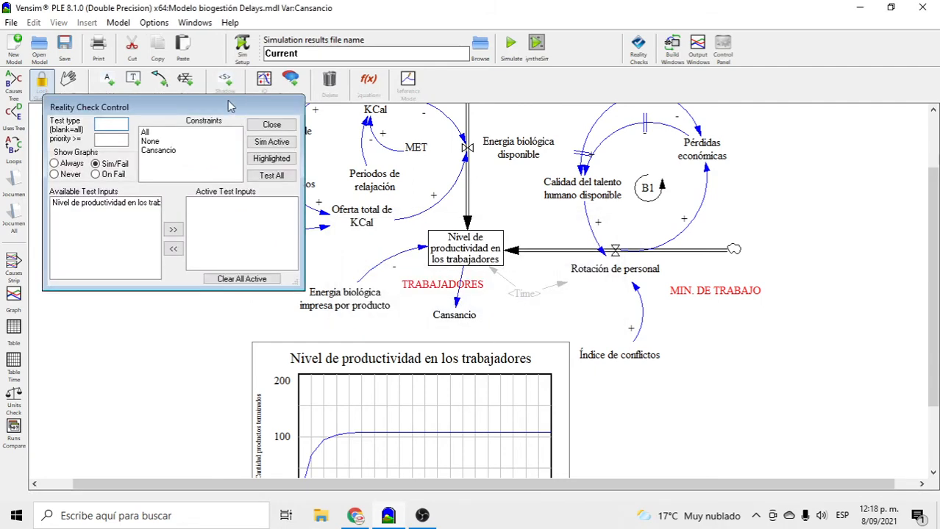
left_click_drag(246, 109, 489, 117)
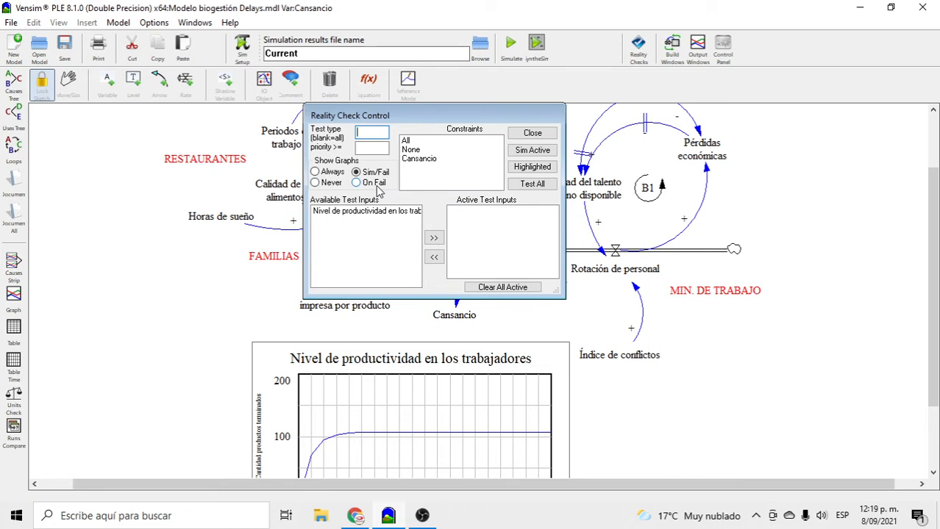
- Make the Nivel de productividad en los trabajadores condition an active test input, select the Cansancio constraint and run all Reality Check tests
left_click(368, 211)
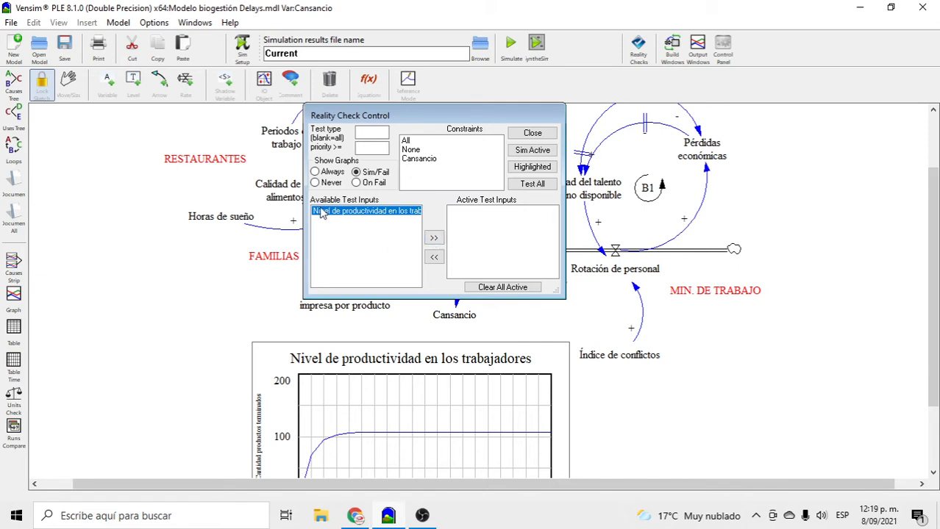
left_click(434, 238)
left_click(486, 213)
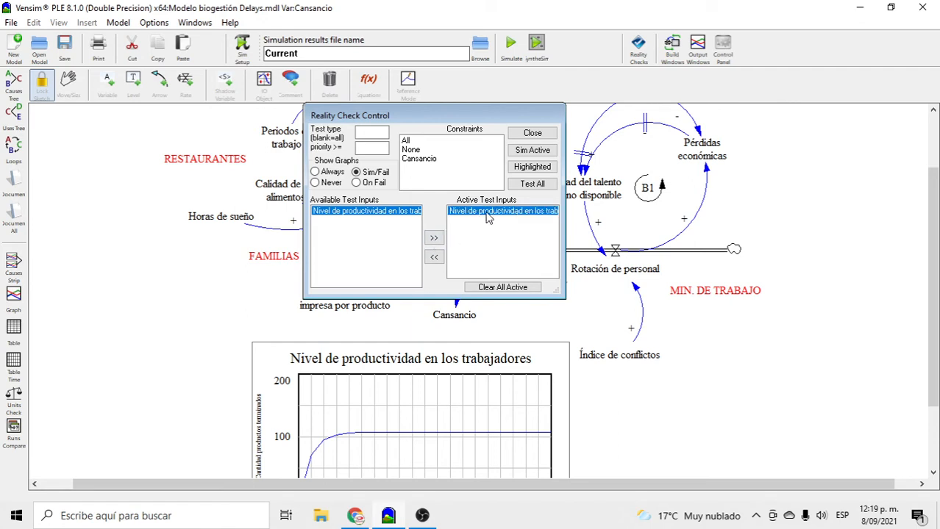
left_click(528, 169)
left_click(432, 163)
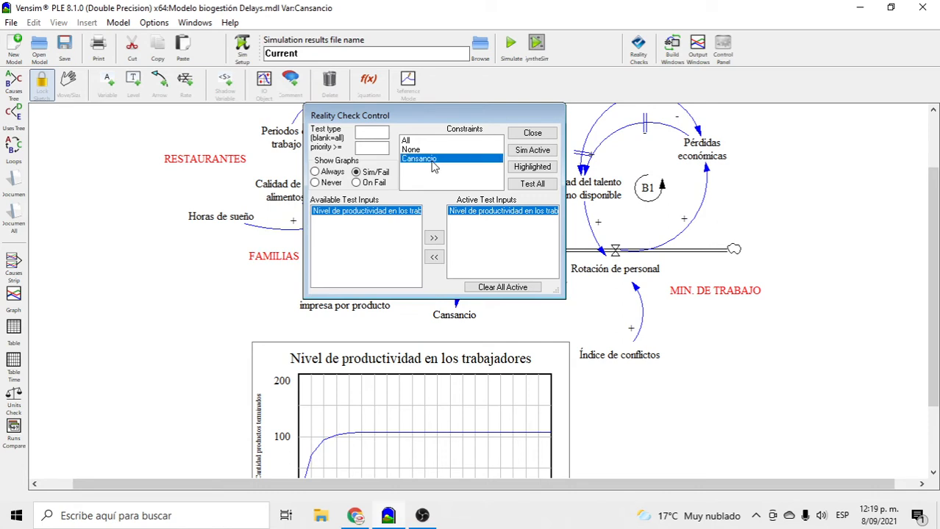
left_click(533, 185)
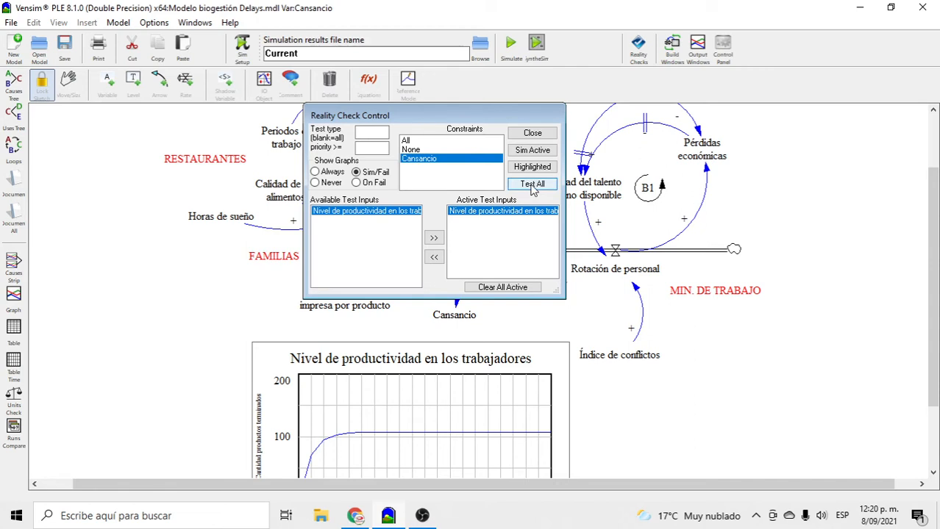
left_click(534, 185)
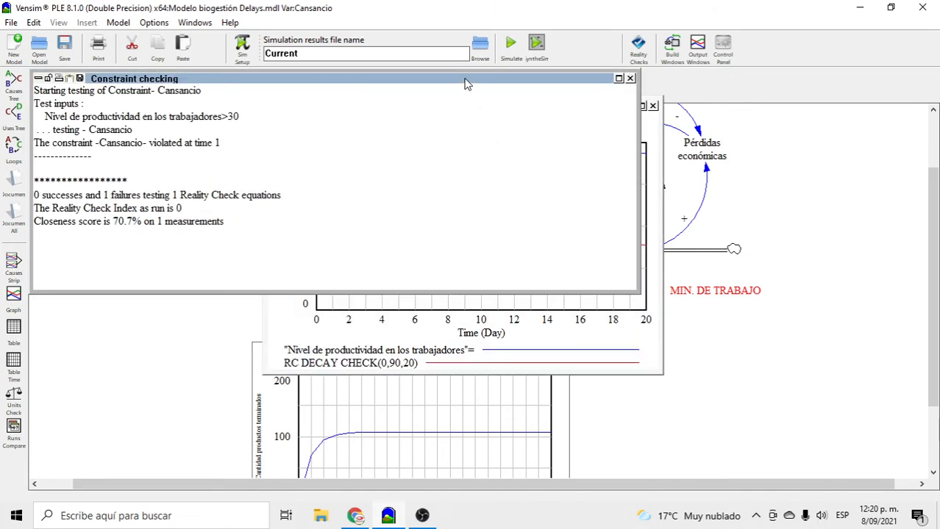
- Examine the constraint-checking report and the Cansancio graph, and close both along with the Reality Check controls
left_click_drag(465, 83, 622, 165)
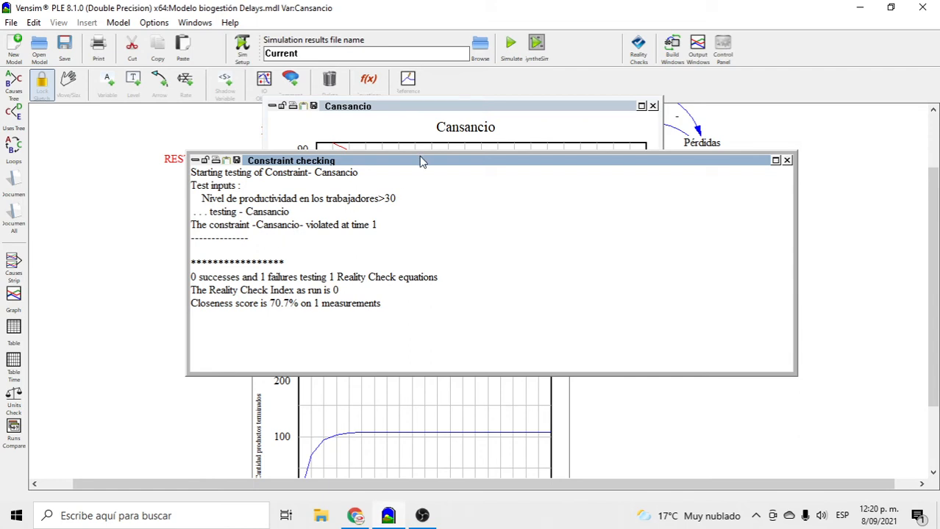
left_click_drag(421, 161, 415, 154)
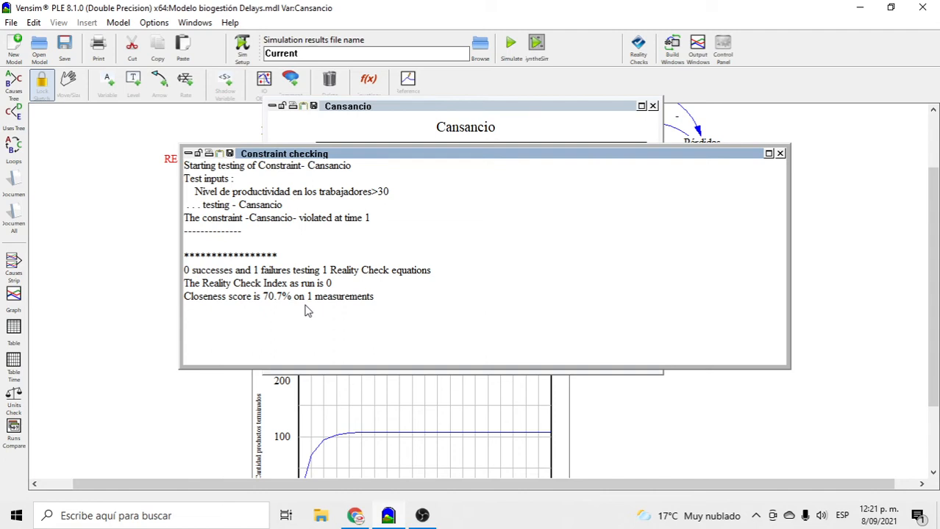
double_click(359, 155)
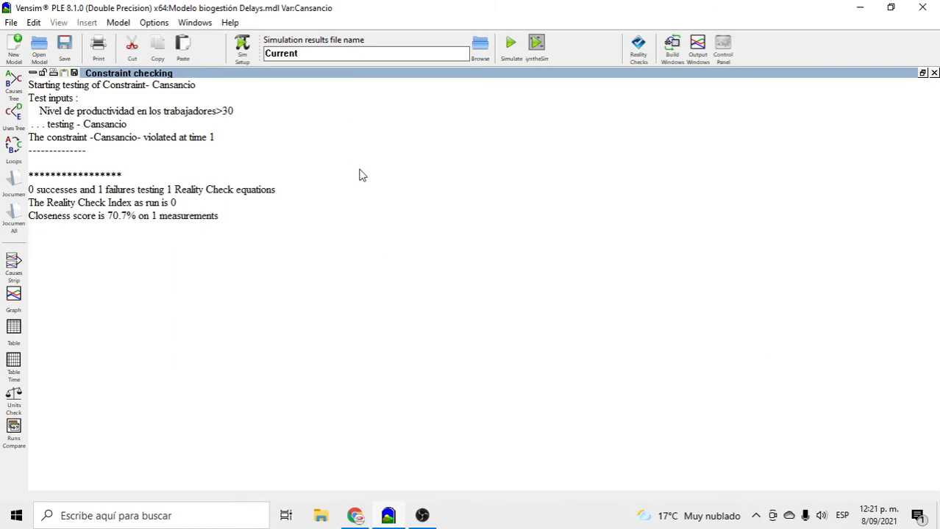
left_click(922, 73)
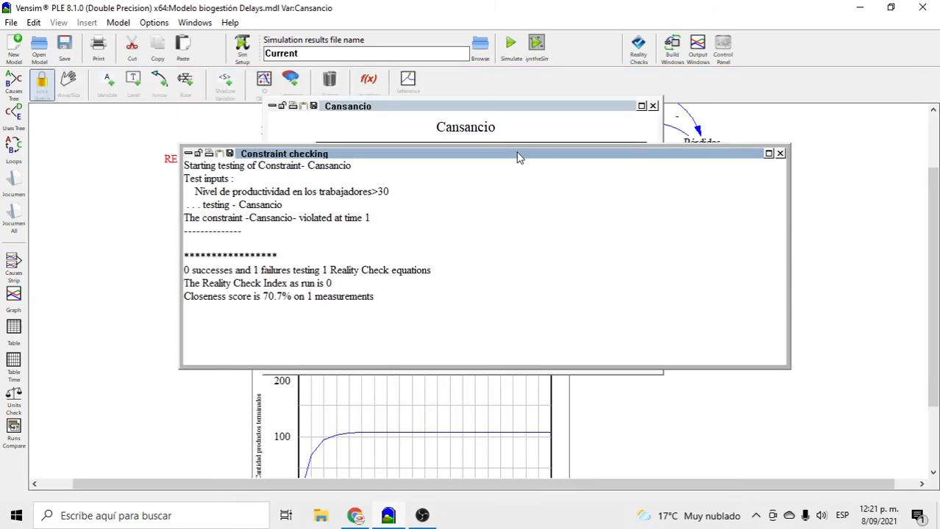
left_click_drag(518, 157, 494, 388)
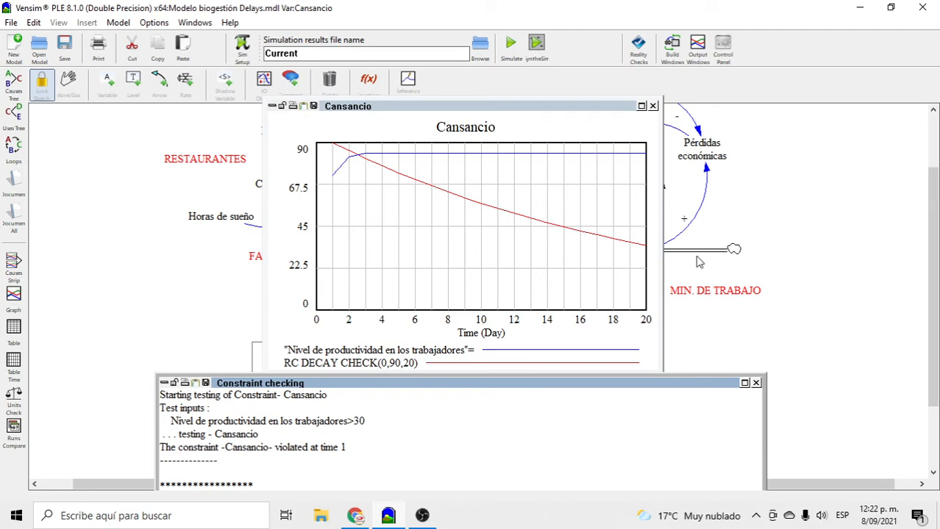
left_click(756, 384)
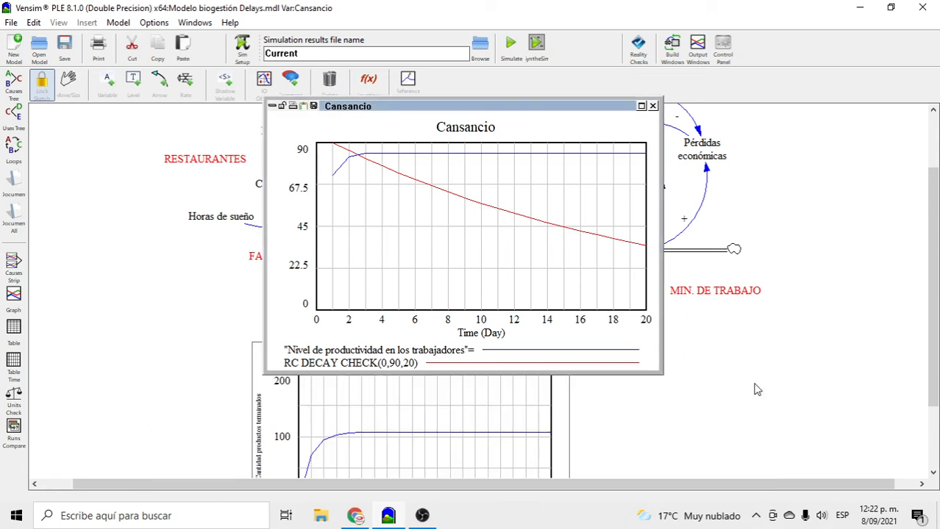
left_click(653, 107)
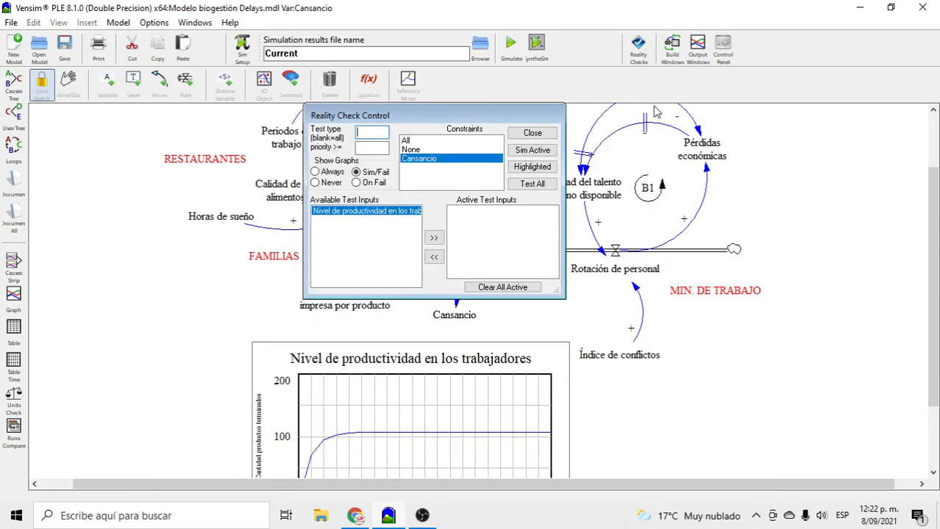
left_click(538, 135)
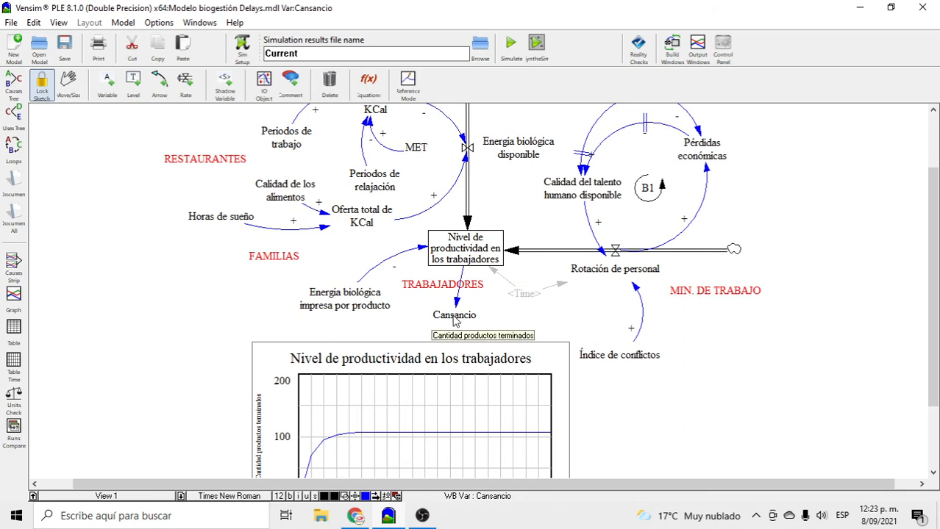
- Add a variable named Productividad real to the sketch, just to the right of Cansancio
left_click(110, 85)
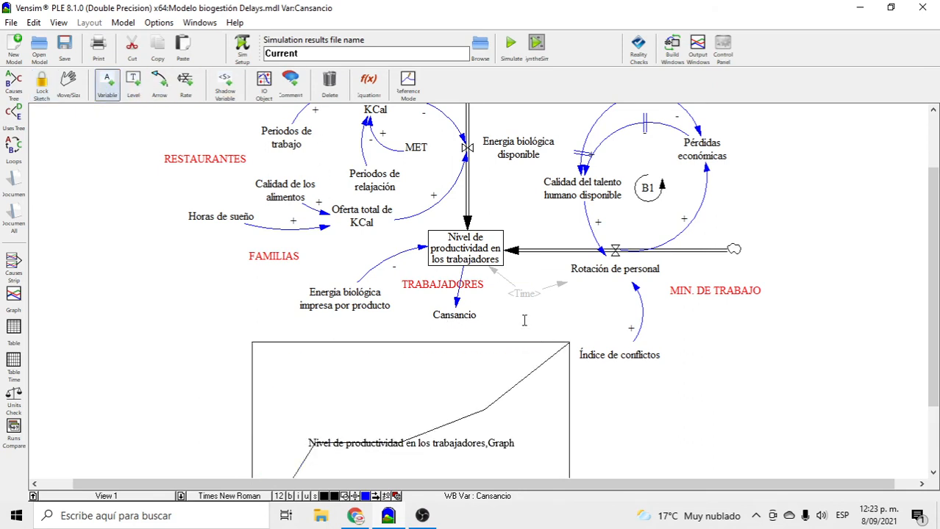
left_click(525, 321)
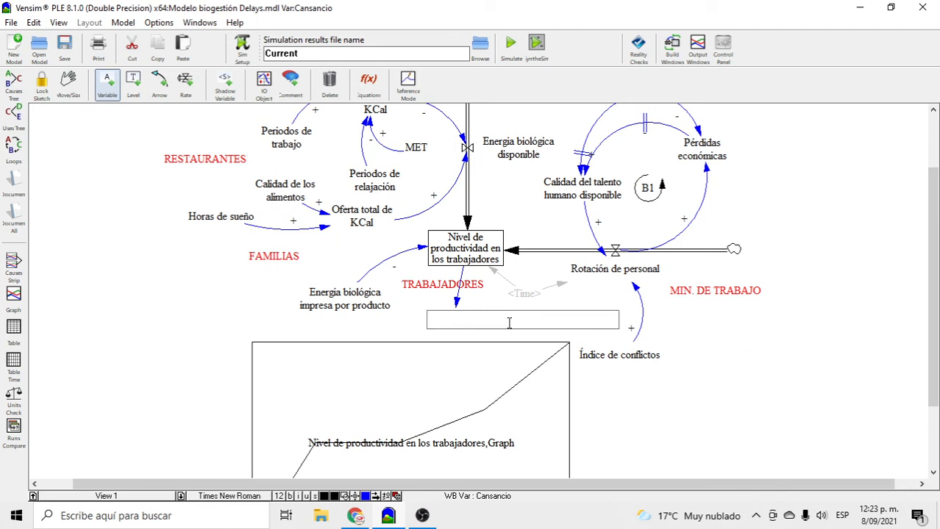
type("Productividad real")
key("Return")
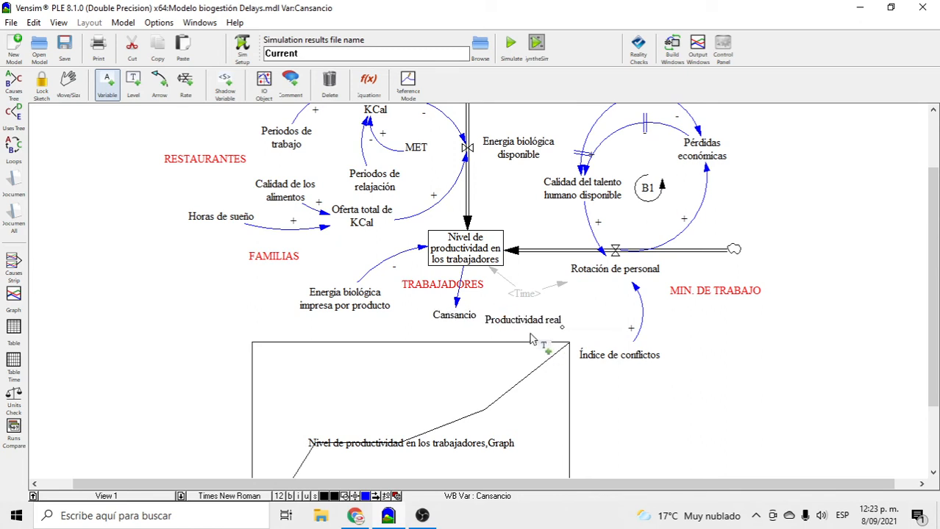
left_click_drag(521, 320, 533, 319)
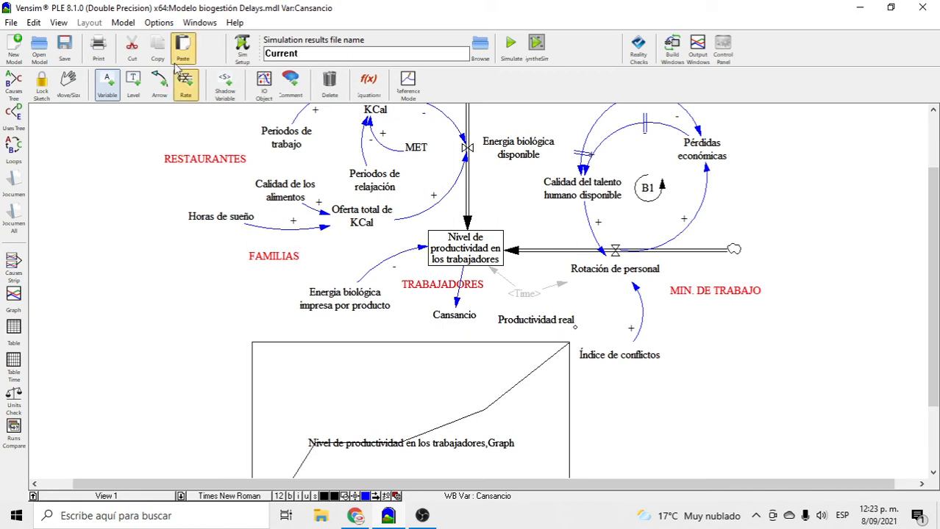
- Connect Cansancio and Nivel de productividad en los trabajadores to Productividad real with arrows
left_click(159, 84)
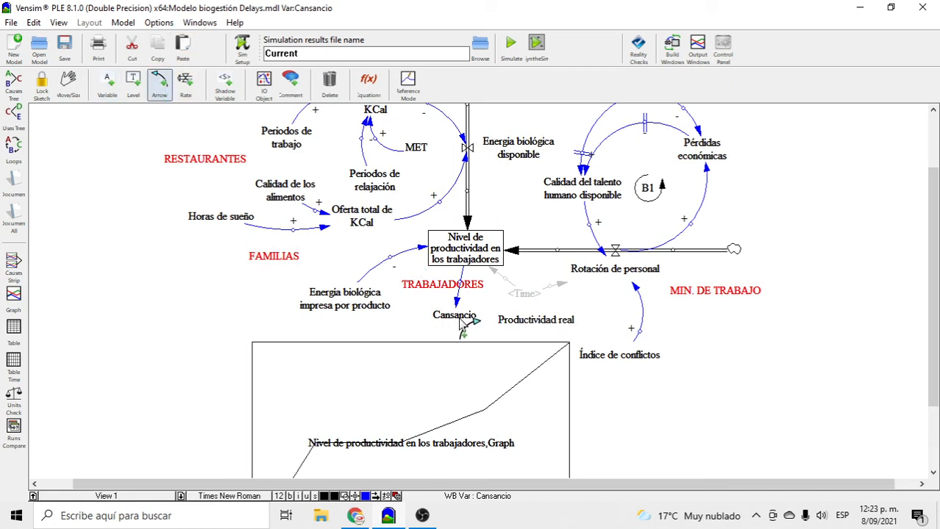
left_click_drag(457, 317, 537, 327)
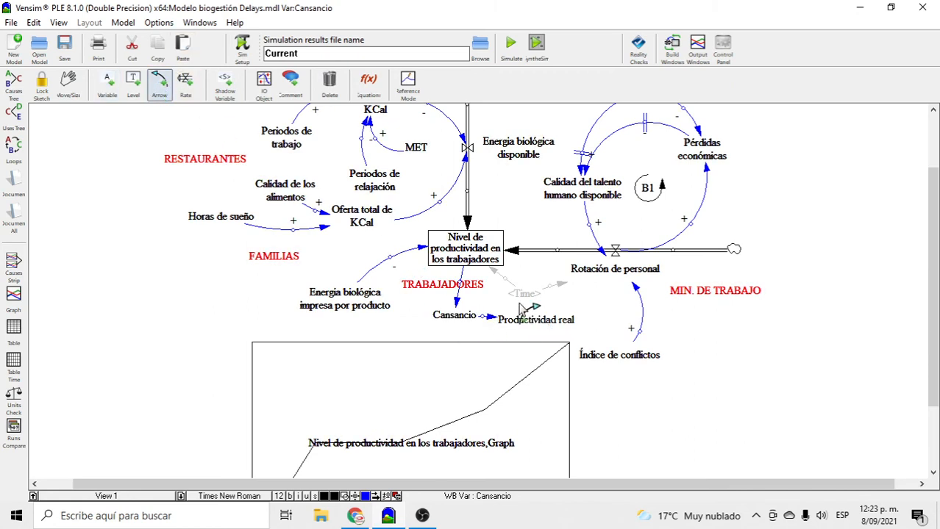
left_click_drag(482, 257, 537, 329)
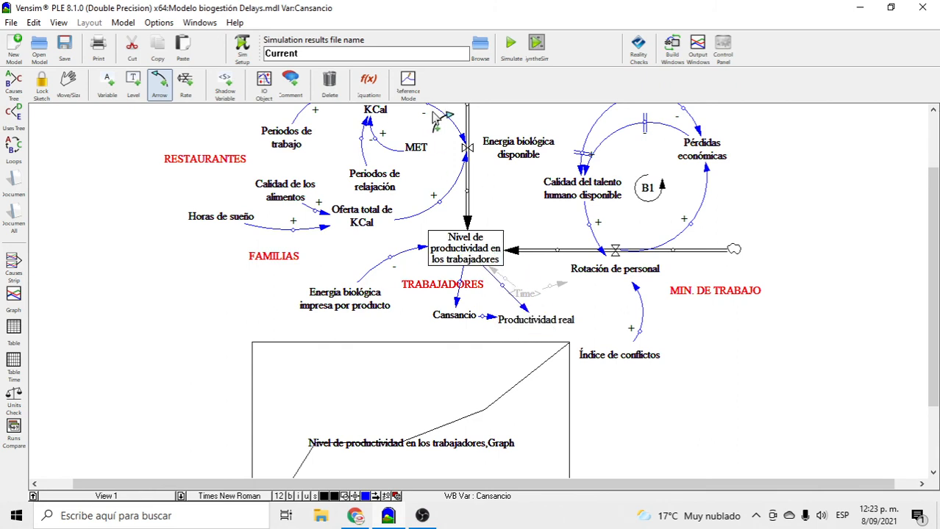
- Open the Cansancio equation, copy its RC DECAY CHECK implication and clear it from the constraint
left_click(368, 85)
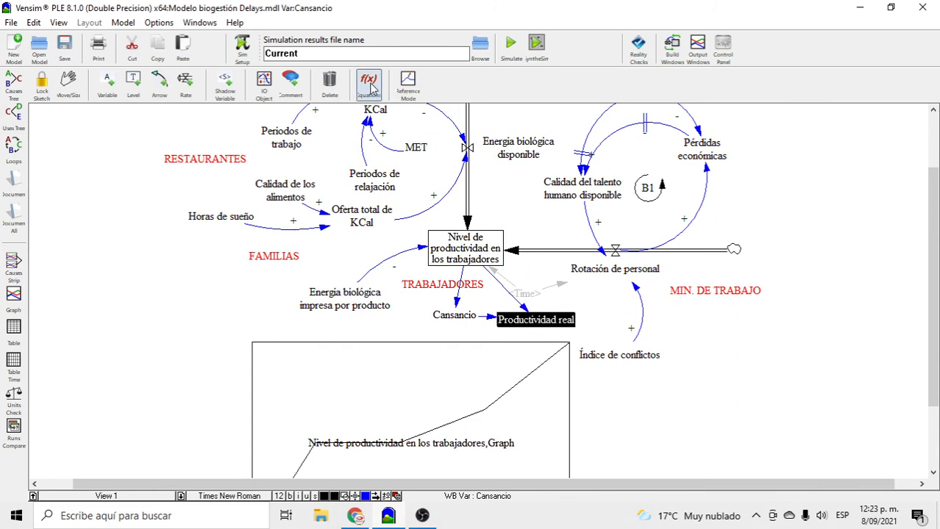
left_click(455, 316)
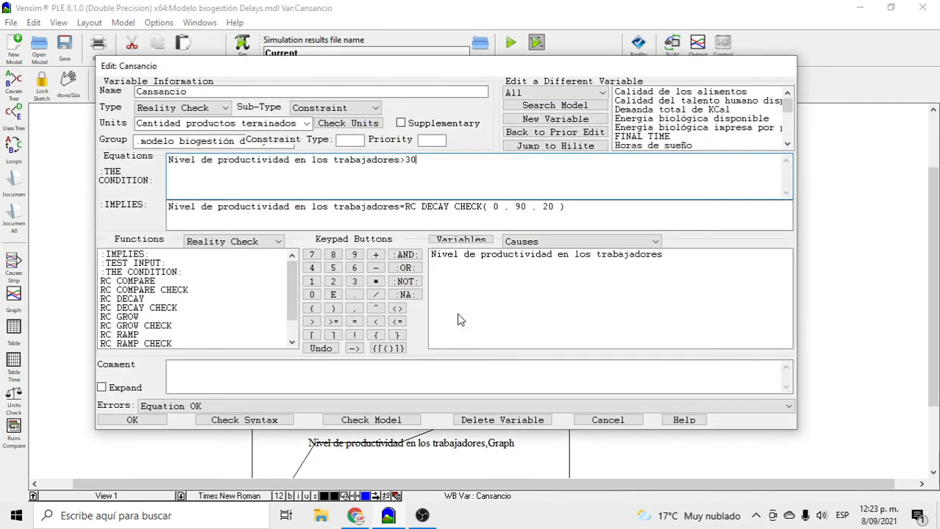
left_click_drag(578, 208, 140, 211)
key("ctrl+c")
key("Delete")
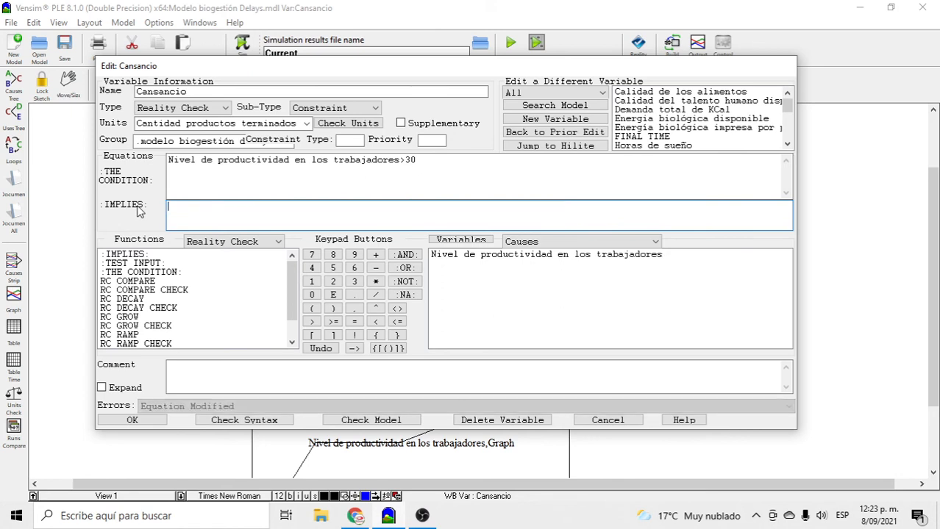
- Change the Cansancio sub-type to Test Input, check its syntax and accept the equation
left_click(357, 112)
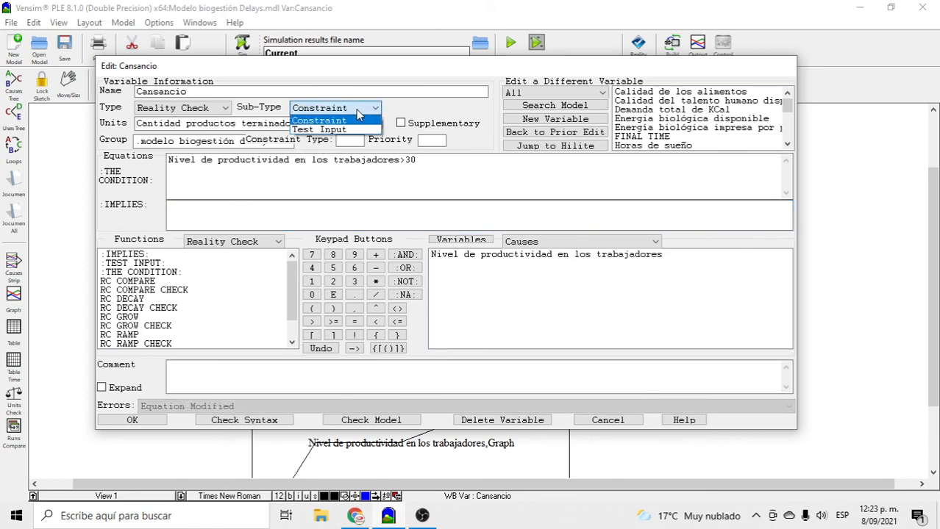
left_click(345, 130)
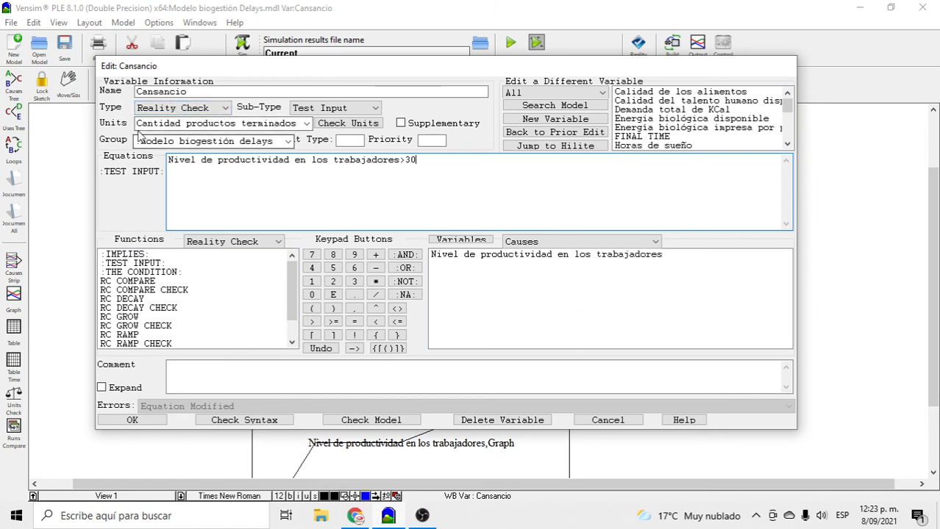
left_click(236, 423)
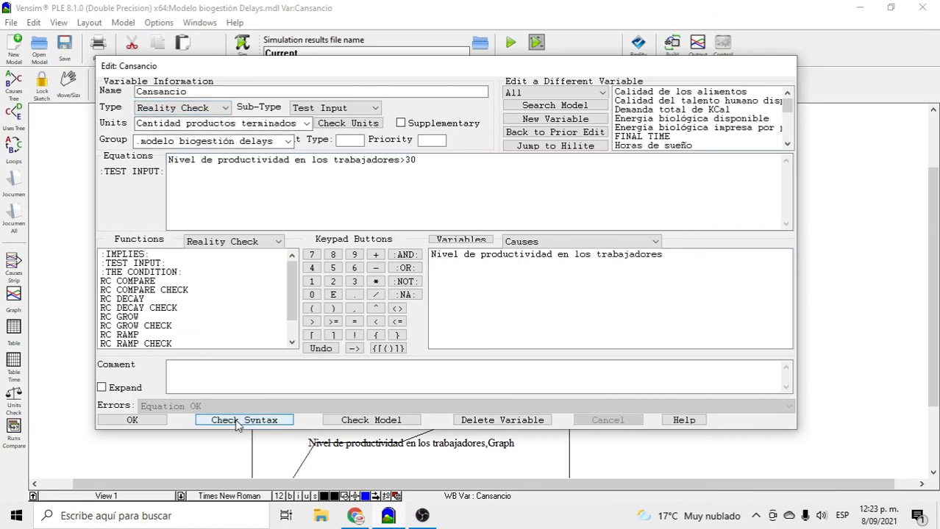
left_click(141, 420)
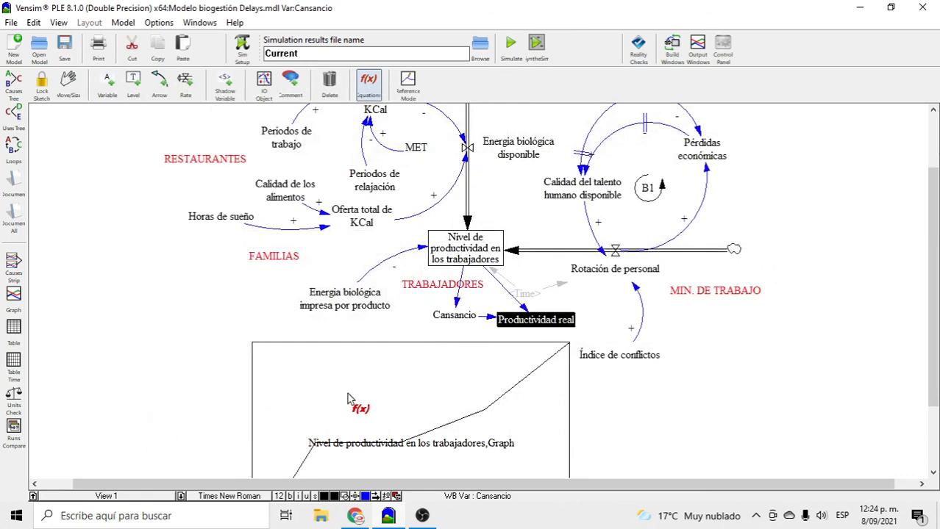
- Make Productividad real a Reality Check constraint implying Nivel de productividad en los trabajadores=RC DECAY CHECK( 0 , 90 , 20 )
left_click(530, 321)
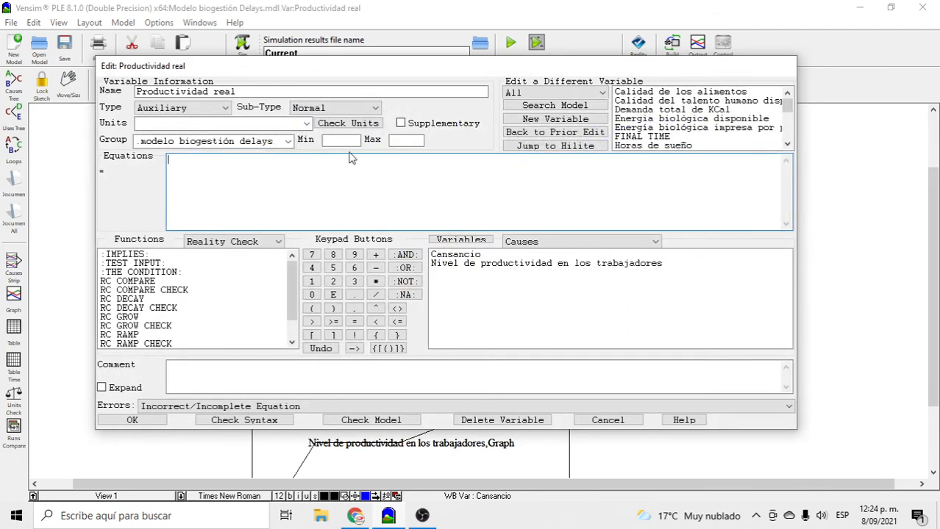
left_click(197, 109)
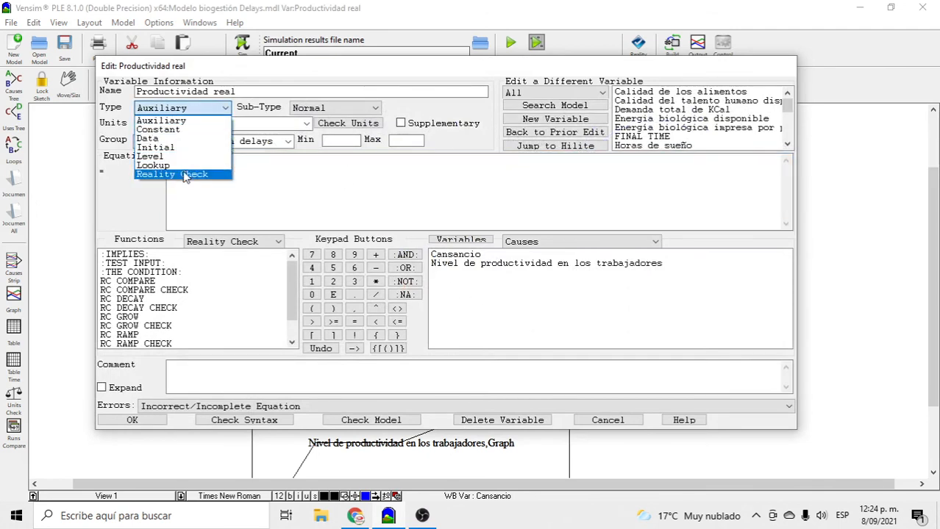
left_click(194, 171)
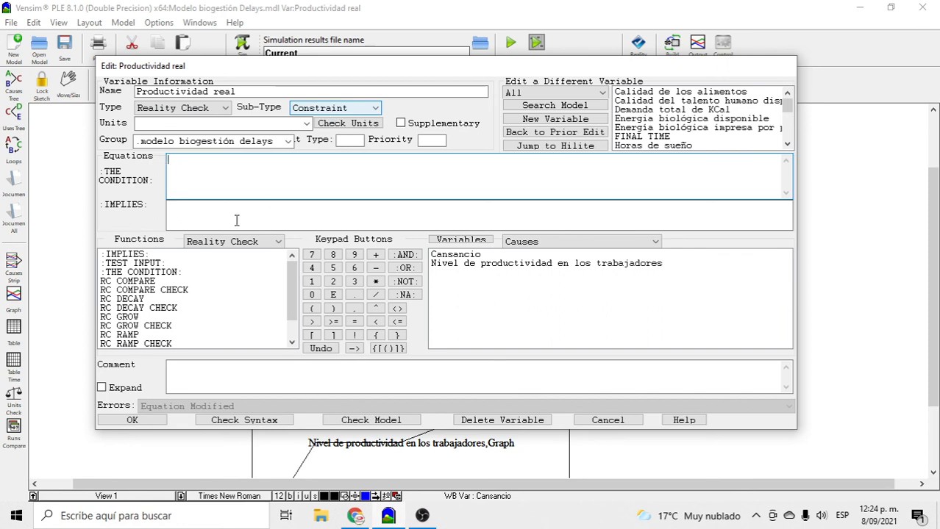
left_click(208, 215)
key("ctrl+v")
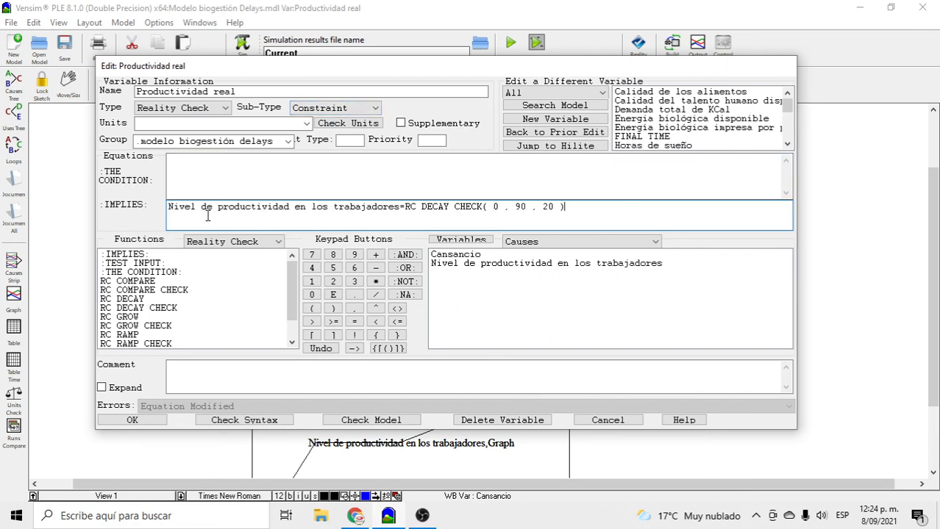
- Set Cansancio as the condition of the Productividad real constraint, check the syntax and accept the equation
left_click(214, 164)
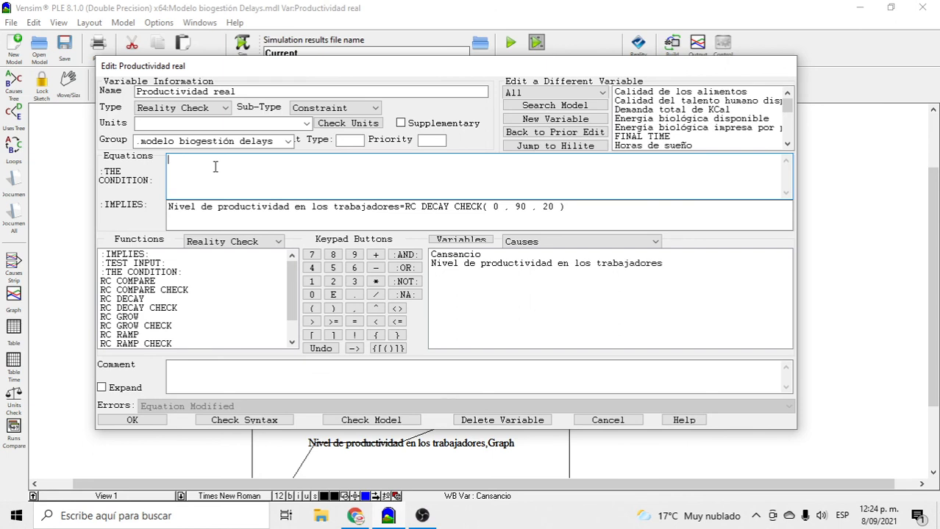
left_click(456, 255)
left_click(245, 422)
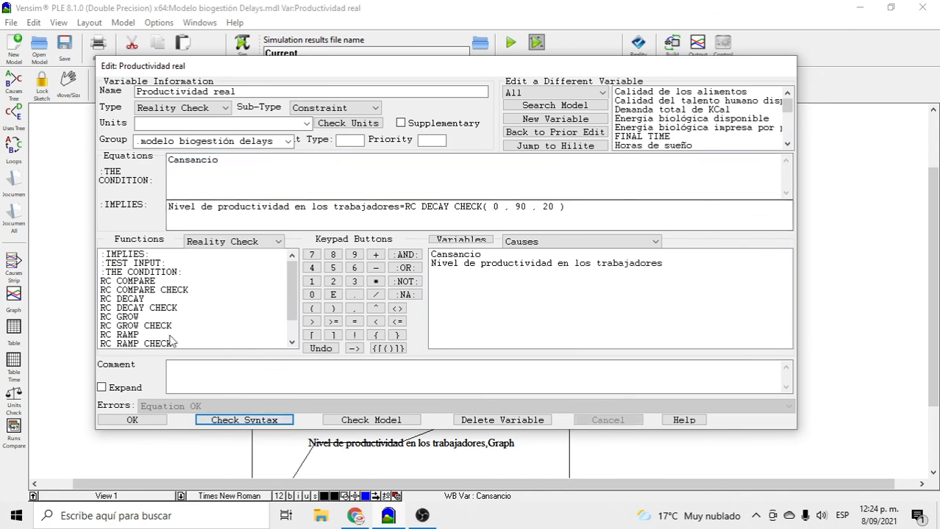
left_click(147, 423)
- Run all Reality Check tests and move the constraint-checking report aside to examine it with the Productividad real graph
left_click(639, 47)
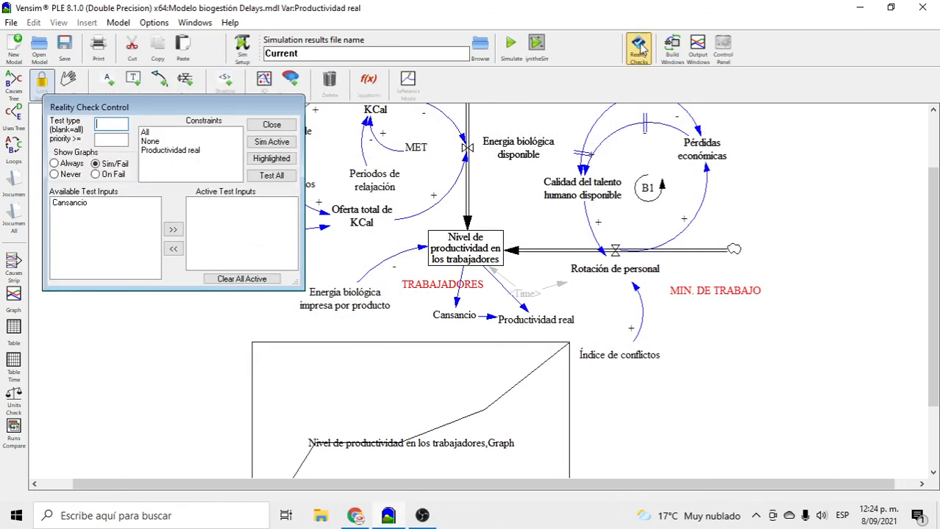
left_click(273, 178)
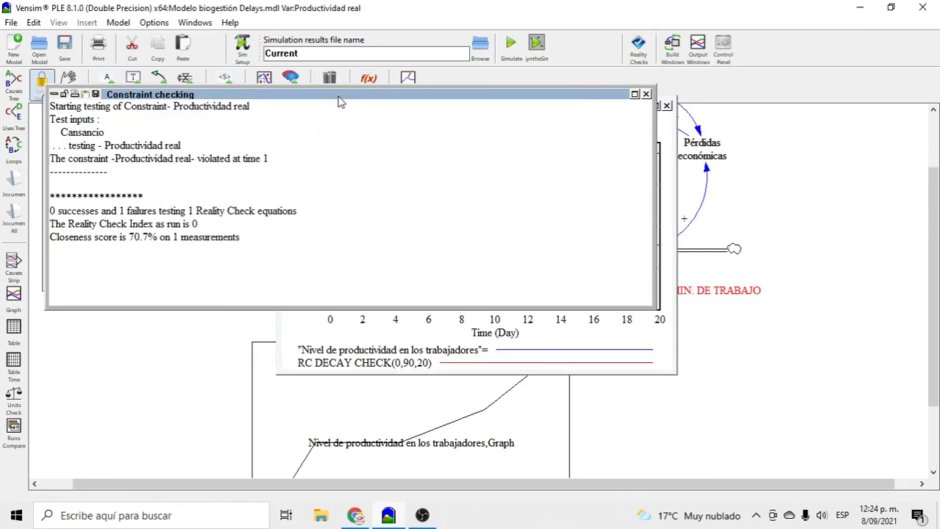
left_click_drag(341, 101, 492, 234)
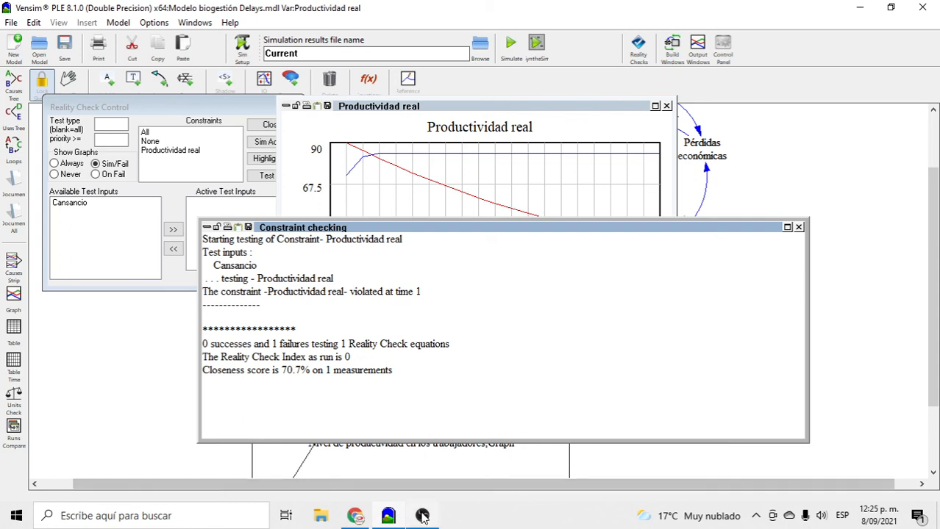
mouse_move(422, 518)
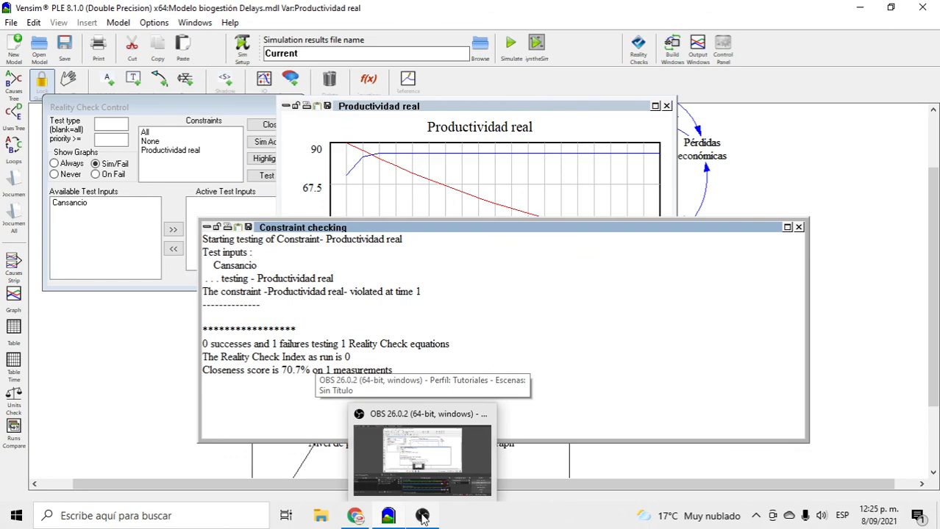